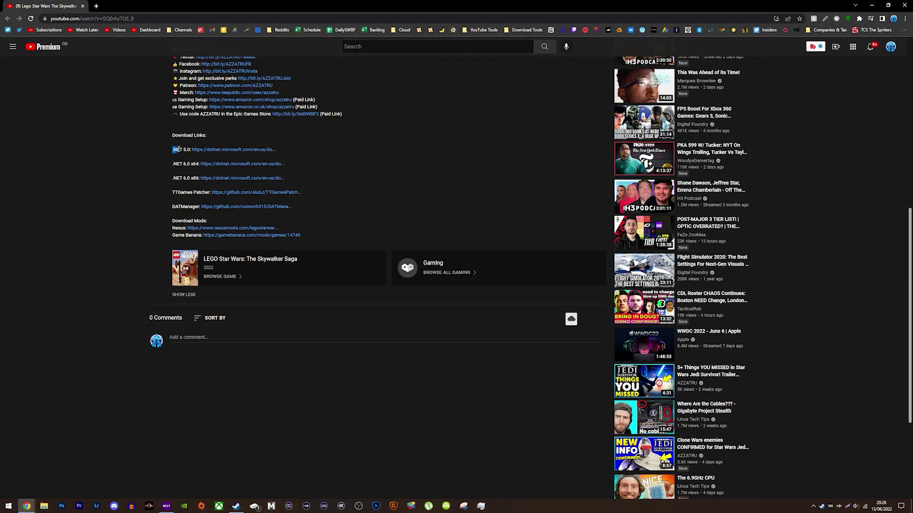
Download the .NET 5.0, .NET 6.0 x64 and .NET 6.0 x86 installers from the links in the video description.
{"action": "left_click_drag", "start_coordinate": [180, 149], "coordinate": [206, 147]}
{"action": "left_click", "coordinate": [225, 148]}
{"action": "left_click", "coordinate": [48, 6]}
{"action": "left_click_drag", "start_coordinate": [173, 164], "coordinate": [189, 177]}
{"action": "left_click", "coordinate": [230, 164]}
{"action": "left_click", "coordinate": [48, 5]}
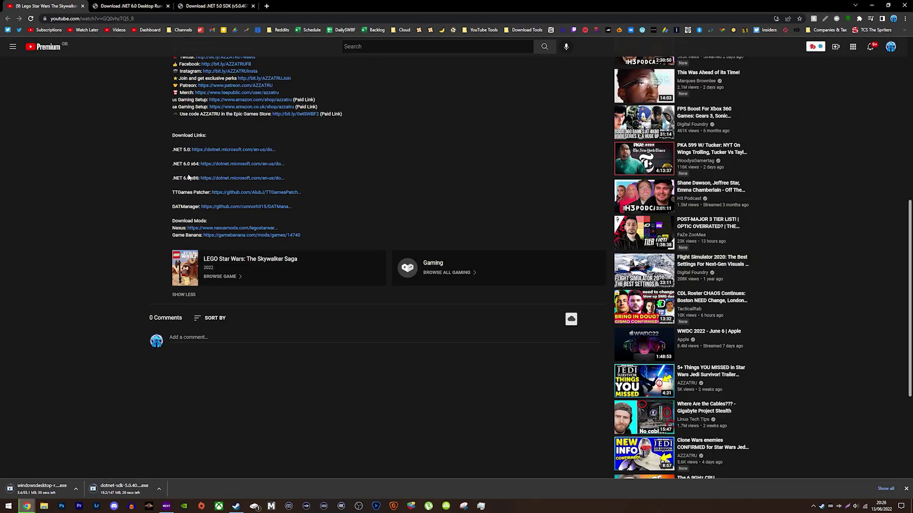
{"action": "left_click", "coordinate": [240, 179]}
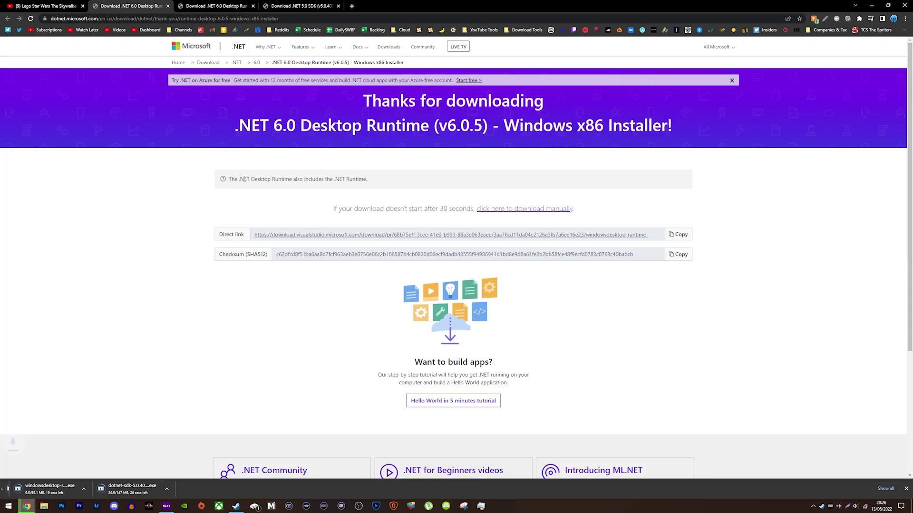
Install both .NET 6.0 Desktop Runtimes and the .NET 5.0 SDK from the downloaded installers, closing each installer when done.
{"action": "left_click", "coordinate": [42, 488]}
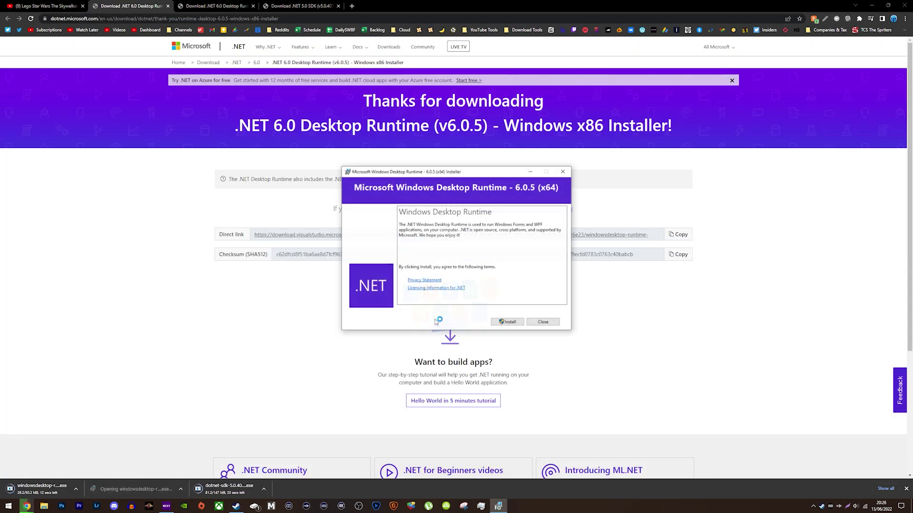
{"action": "left_click", "coordinate": [507, 320]}
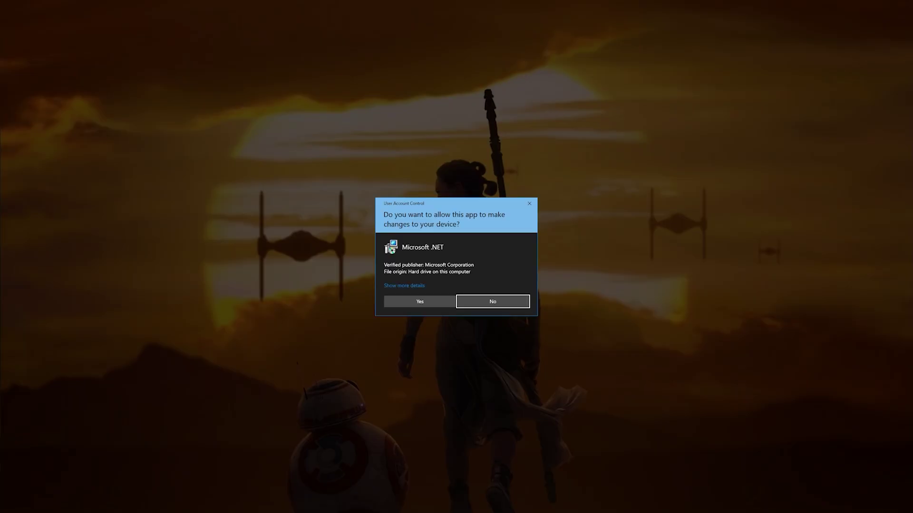
{"action": "left_click", "coordinate": [420, 302]}
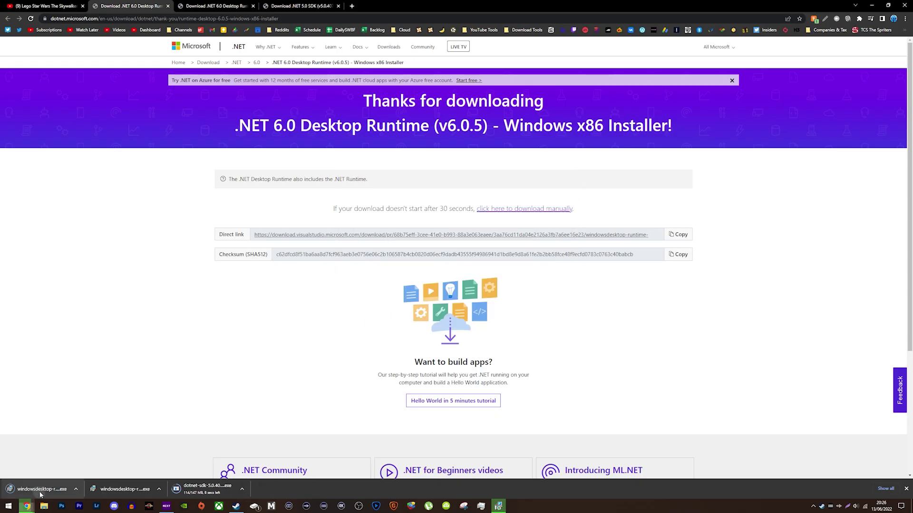
{"action": "left_click", "coordinate": [508, 322]}
{"action": "left_click", "coordinate": [420, 301]}
{"action": "left_click", "coordinate": [208, 488]}
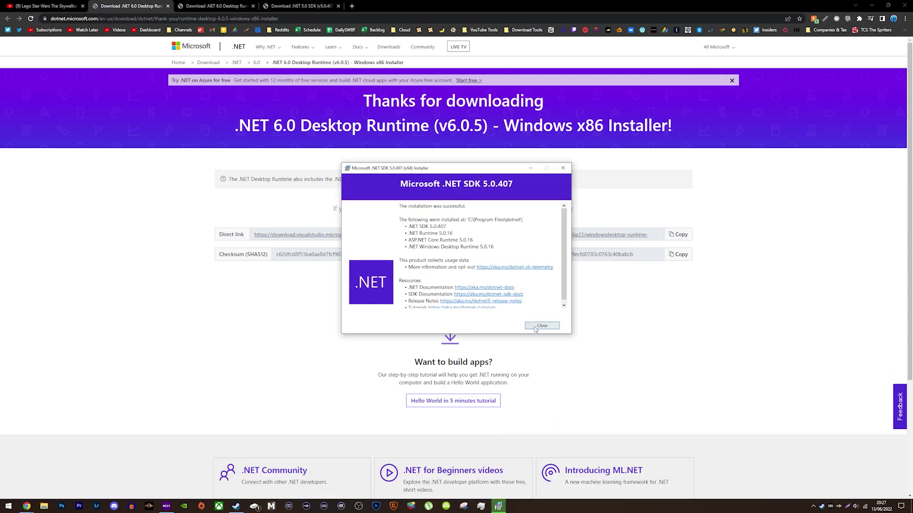
{"action": "left_click", "coordinate": [542, 327]}
Close the three .NET download pages and download TTGames Patcher from the link in the video description.
{"action": "left_click", "coordinate": [168, 6]}
{"action": "left_click", "coordinate": [168, 6]}
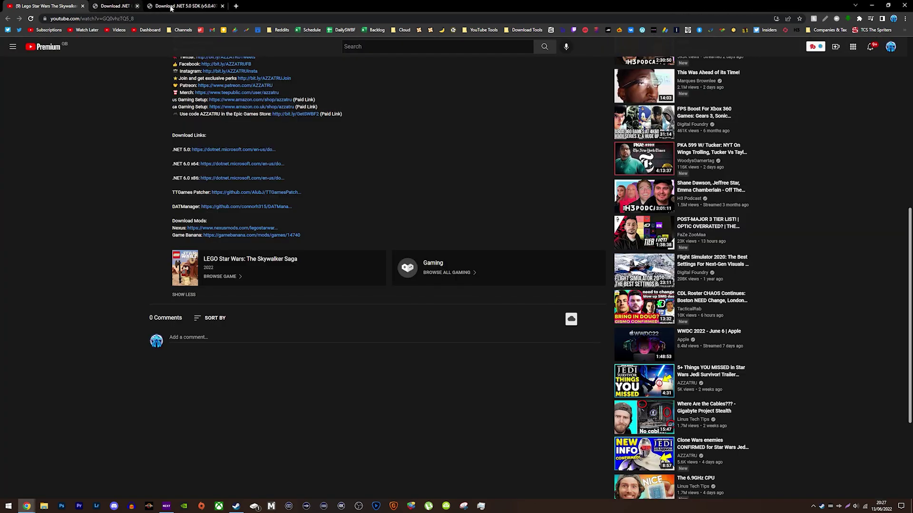
{"action": "left_click", "coordinate": [134, 5]}
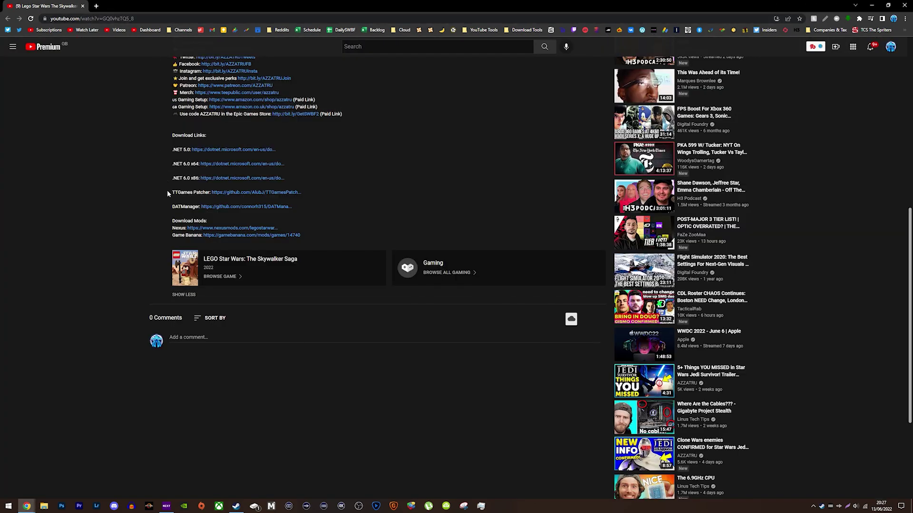
{"action": "left_click", "coordinate": [252, 192]}
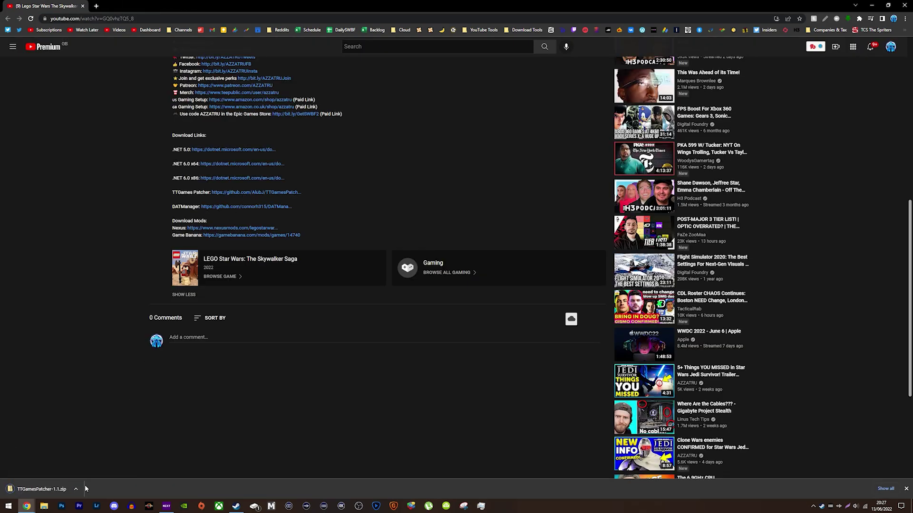
Show the downloaded TTGamesPatcher-1.1 archive in its folder and extract it to the default destination in Downloads.
{"action": "left_click", "coordinate": [73, 489]}
{"action": "left_click", "coordinate": [90, 465]}
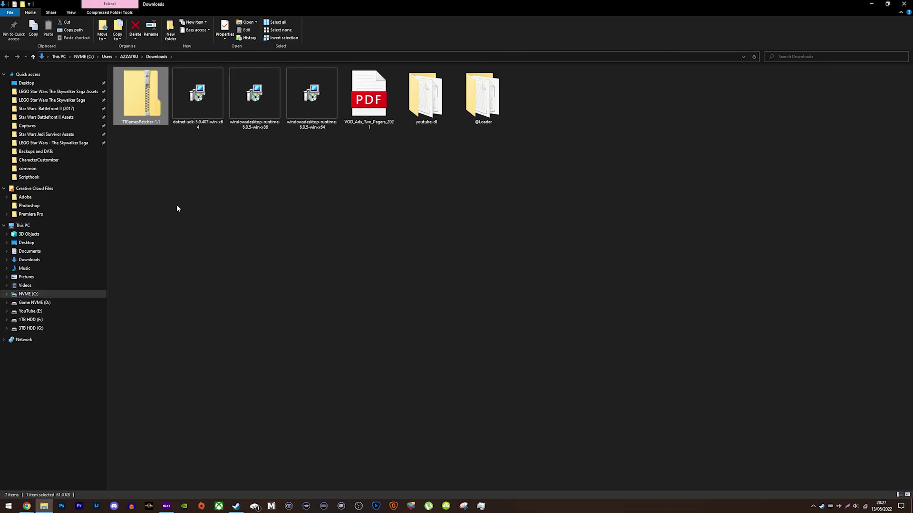
{"action": "right_click", "coordinate": [151, 101]}
{"action": "left_click", "coordinate": [172, 119]}
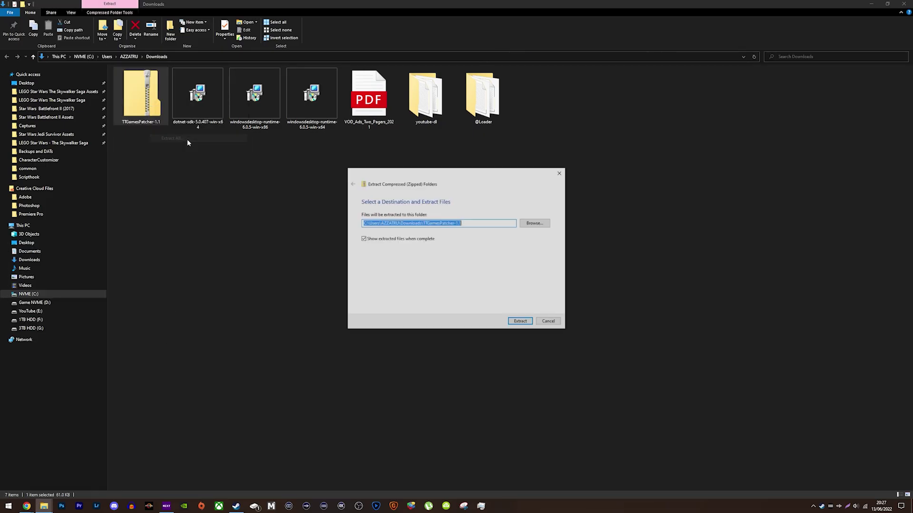
{"action": "left_click", "coordinate": [517, 323]}
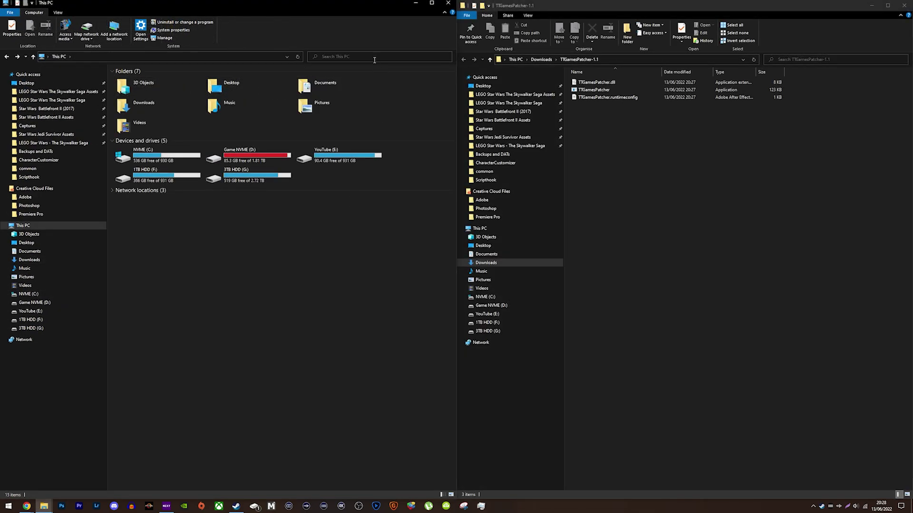
Search This PC for legostarwarsskywalkersaga_dx11 and open the file location of the game executable.
{"action": "left_click", "coordinate": [375, 58]}
{"action": "type", "text": "legostarwarssky"}
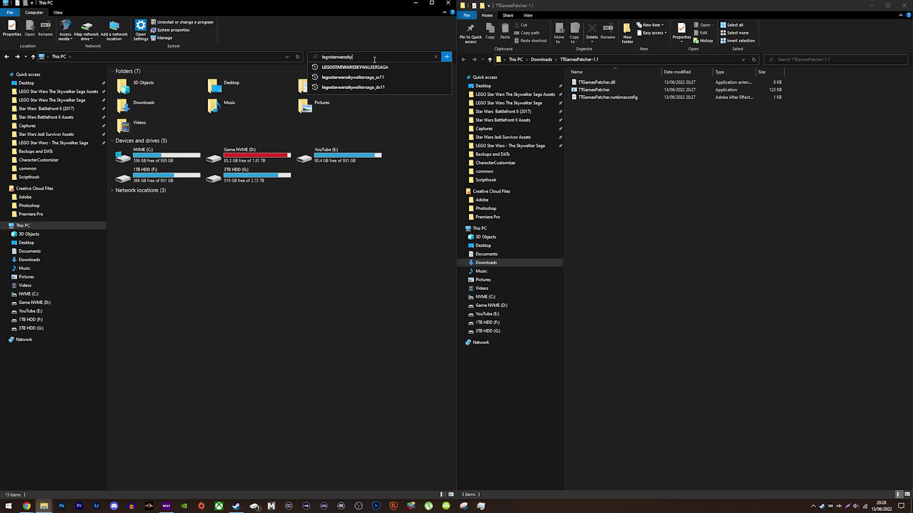
{"action": "type", "text": "walkersaga_dx"}
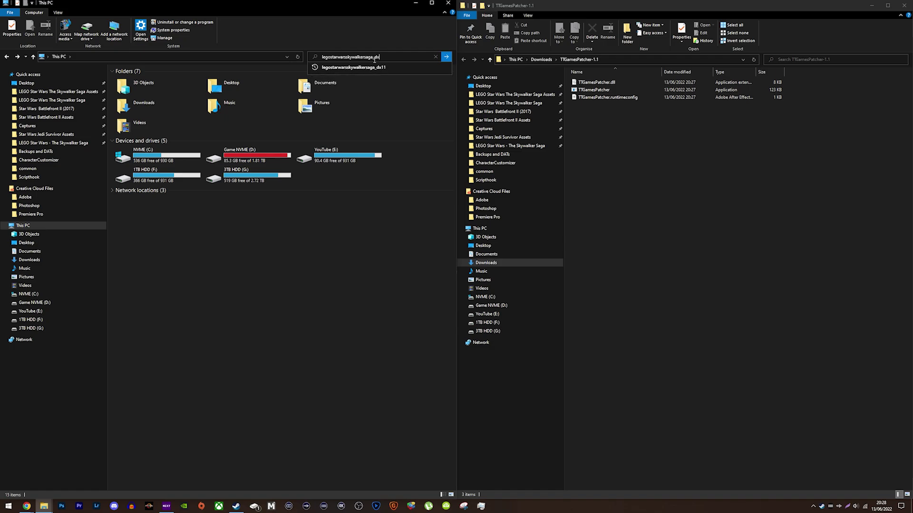
{"action": "type", "text": "11"}
{"action": "key", "text": "Return"}
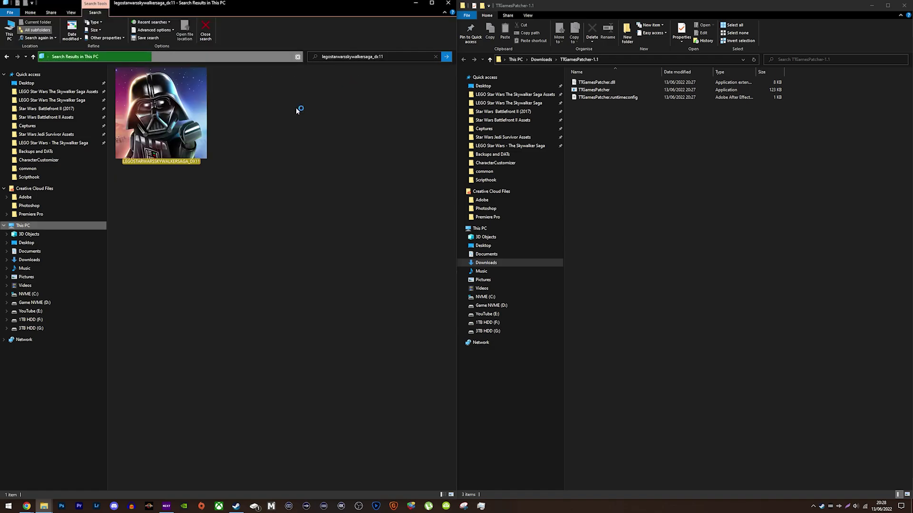
{"action": "right_click", "coordinate": [188, 112]}
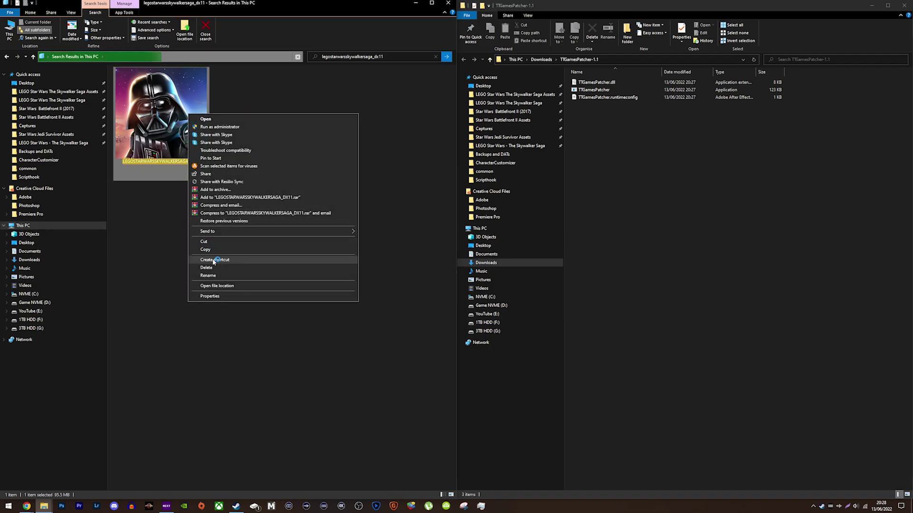
{"action": "left_click", "coordinate": [219, 262]}
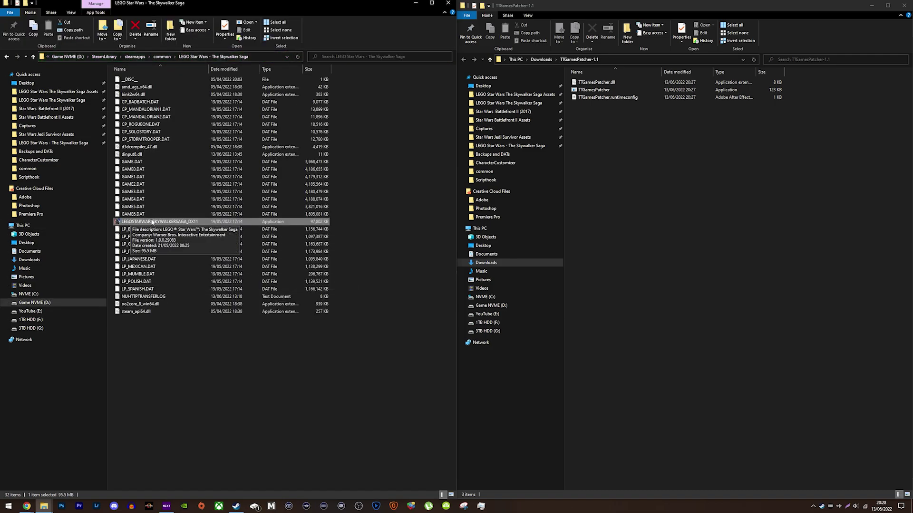
Patch LEGOSTARWARSSKYWALKERSAGA_DX11 by dropping it onto the TTGamesPatcher application, allow it to run anyway, and dismiss the patcher console.
{"action": "left_click_drag", "start_coordinate": [153, 222], "coordinate": [591, 90]}
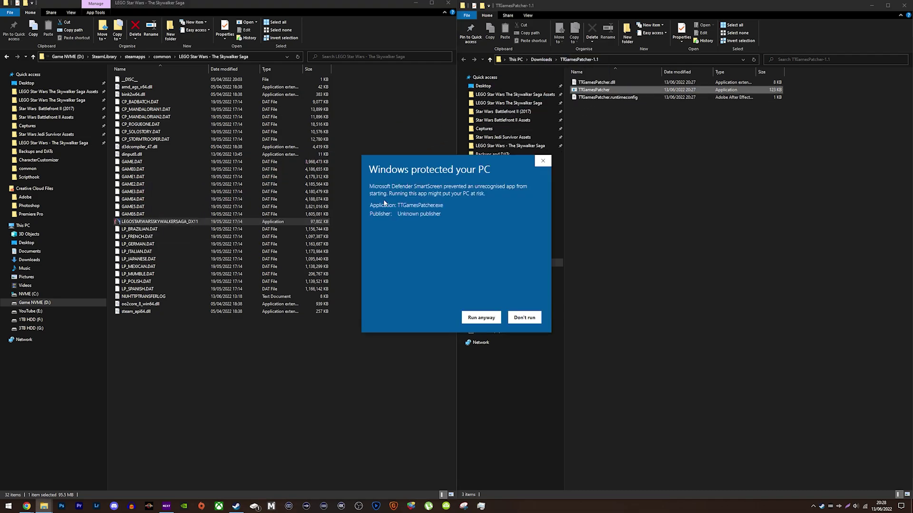
{"action": "left_click", "coordinate": [481, 317]}
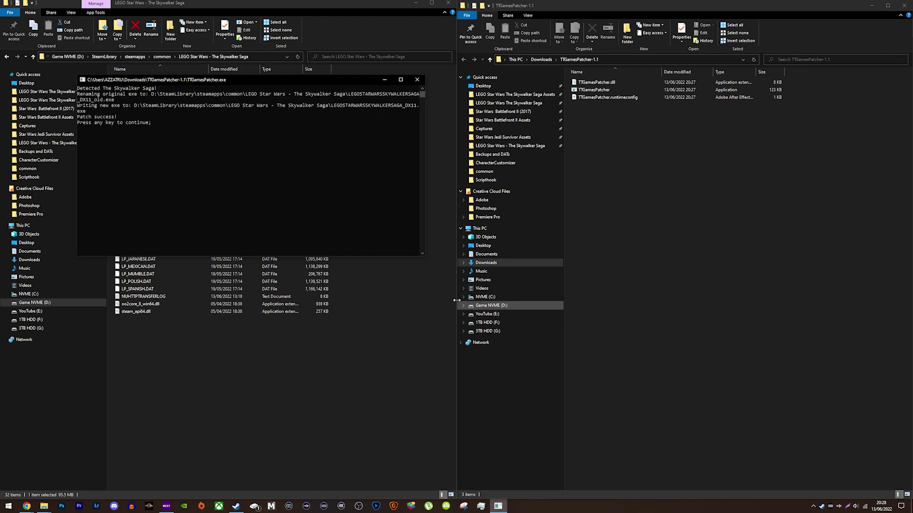
{"action": "left_click", "coordinate": [139, 136]}
{"action": "key", "text": "Return"}
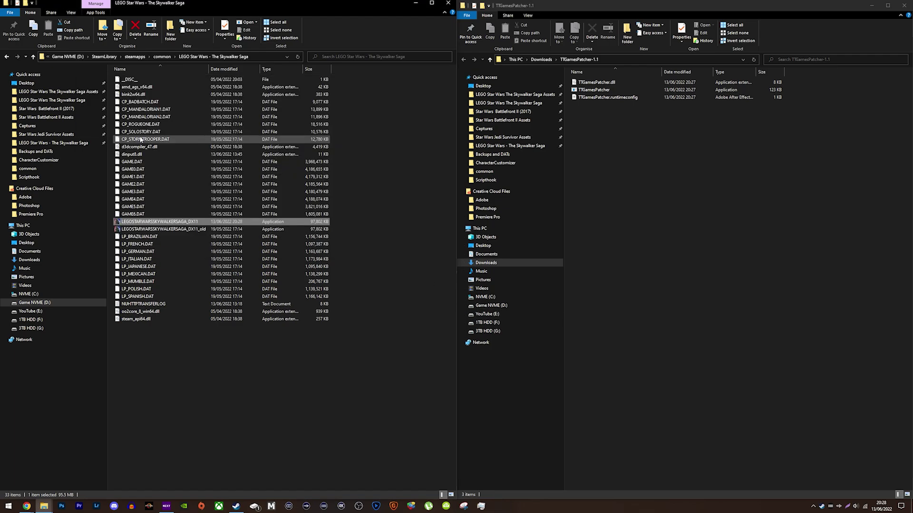
{"action": "left_click", "coordinate": [379, 177]}
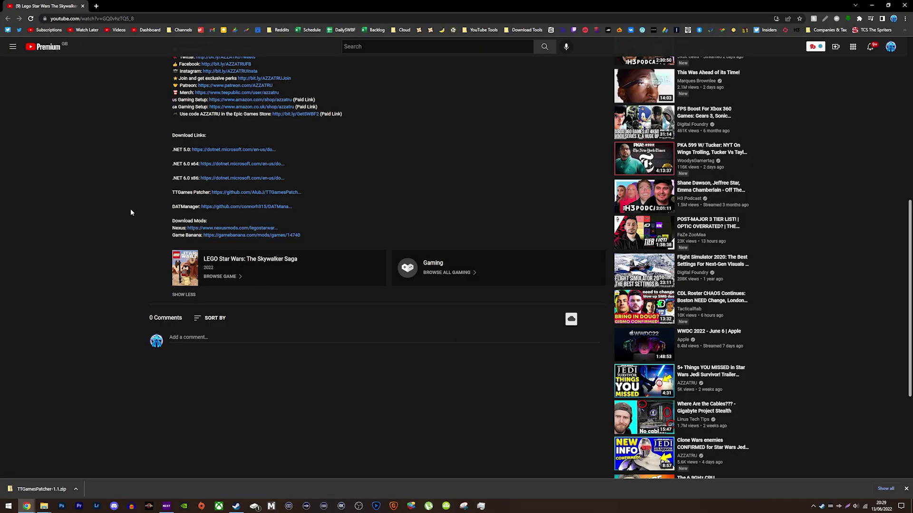
Return to the video page in Chrome and download DATManager from its description link.
{"action": "left_click_drag", "start_coordinate": [187, 205], "coordinate": [217, 207]}
{"action": "left_click", "coordinate": [336, 210]}
{"action": "left_click", "coordinate": [241, 209]}
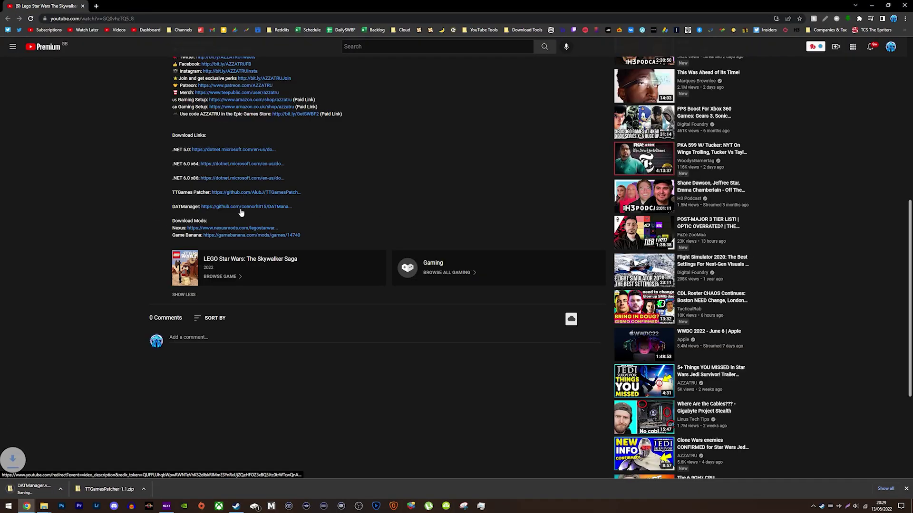
Extract the DATManager.v2.1.0 archive in Downloads to its default destination and close the extra folder window that opens.
{"action": "left_click", "coordinate": [872, 5]}
{"action": "left_click", "coordinate": [541, 59]}
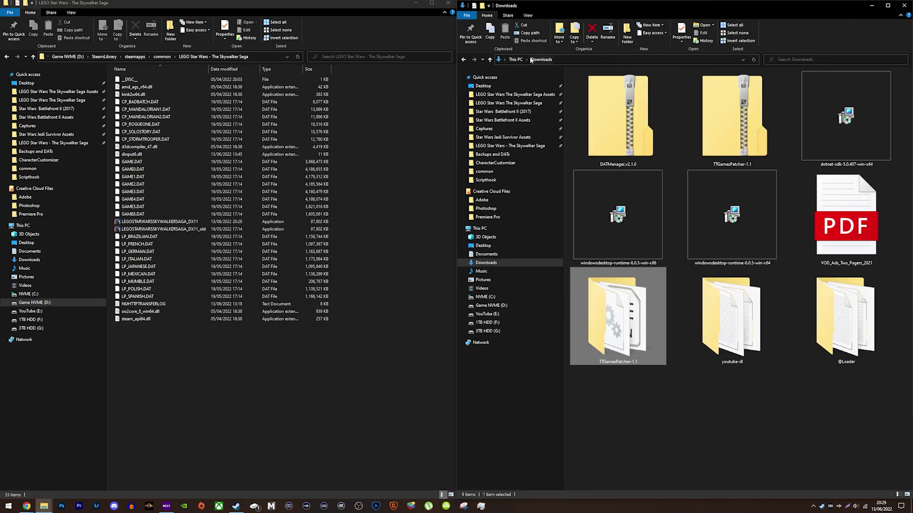
{"action": "right_click", "coordinate": [628, 117]}
{"action": "left_click", "coordinate": [652, 154]}
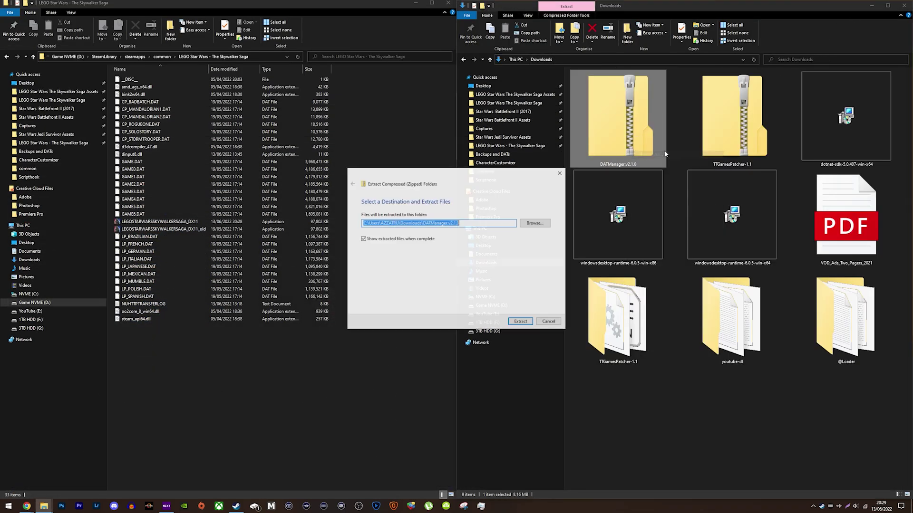
{"action": "left_click", "coordinate": [523, 322]}
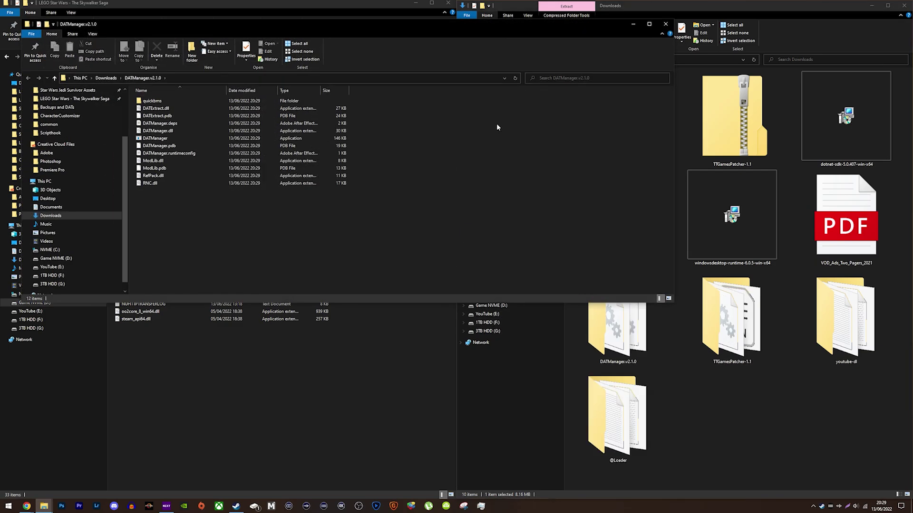
{"action": "left_click", "coordinate": [665, 23]}
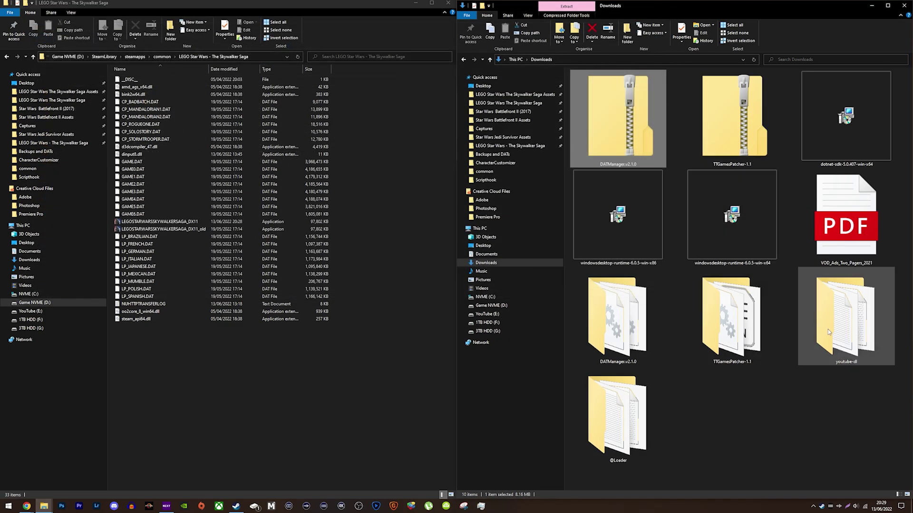
Open the extracted DATManager.v2.1.0 folder and copy oo2core_8_win64.dll into it from the game folder.
{"action": "double_click", "coordinate": [634, 315]}
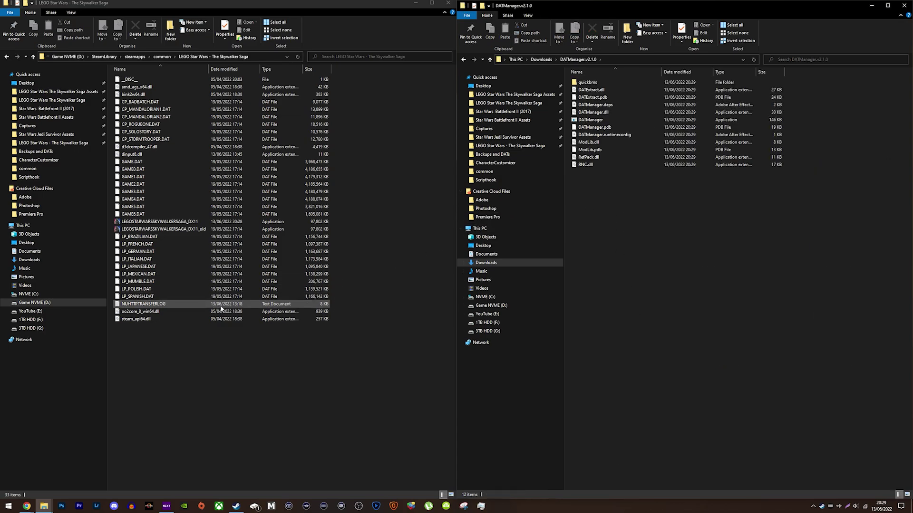
{"action": "left_click", "coordinate": [148, 312]}
{"action": "left_click_drag", "start_coordinate": [137, 314], "coordinate": [640, 234]}
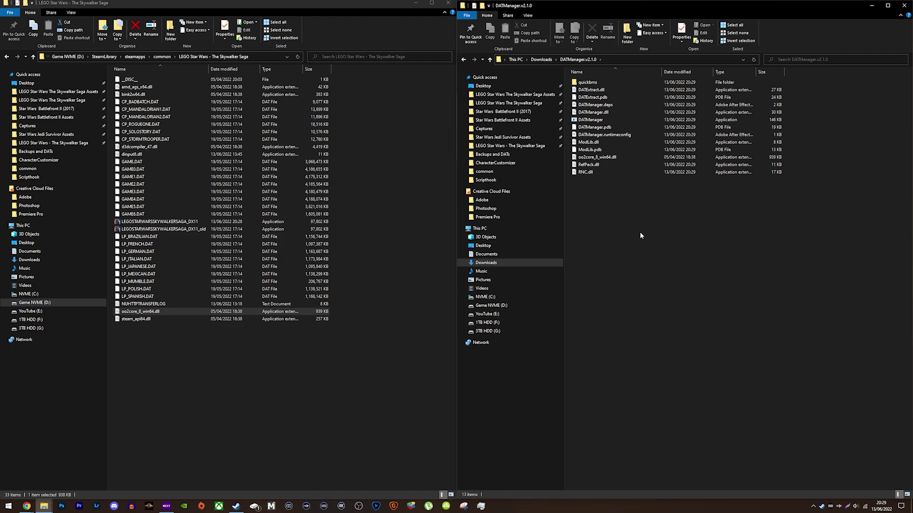
Run DATManager, allowing it through the SmartScreen block, and load the LEGO Star Wars - The Skywalker Saga game folder in it.
{"action": "double_click", "coordinate": [604, 122]}
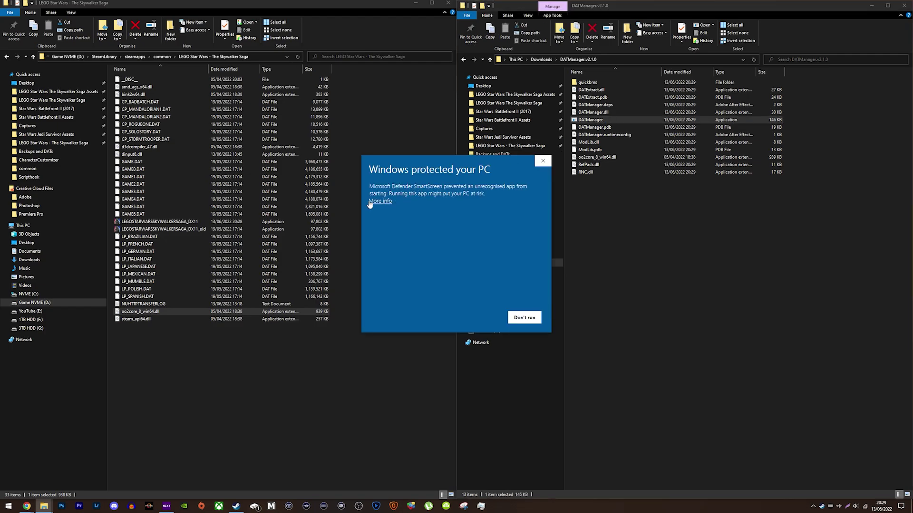
{"action": "left_click", "coordinate": [376, 201]}
{"action": "left_click", "coordinate": [474, 317]}
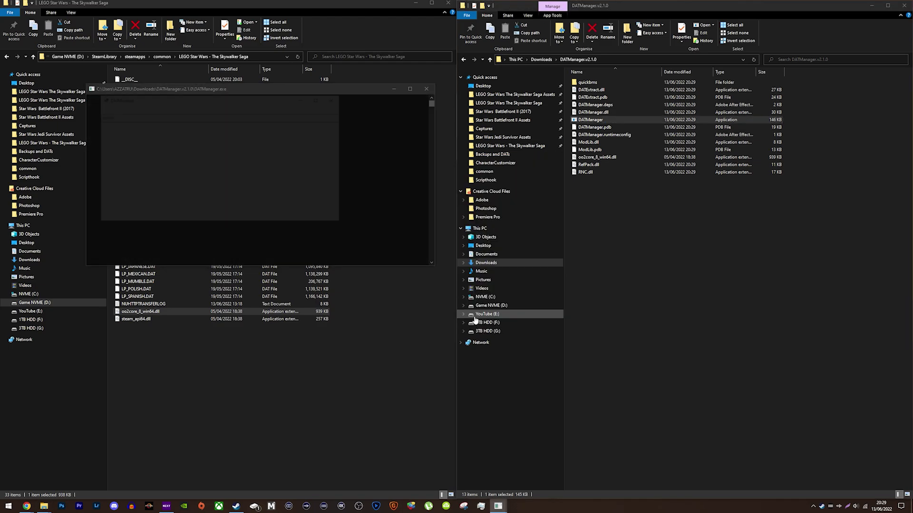
{"action": "left_click", "coordinate": [103, 108]}
{"action": "left_click", "coordinate": [118, 125]}
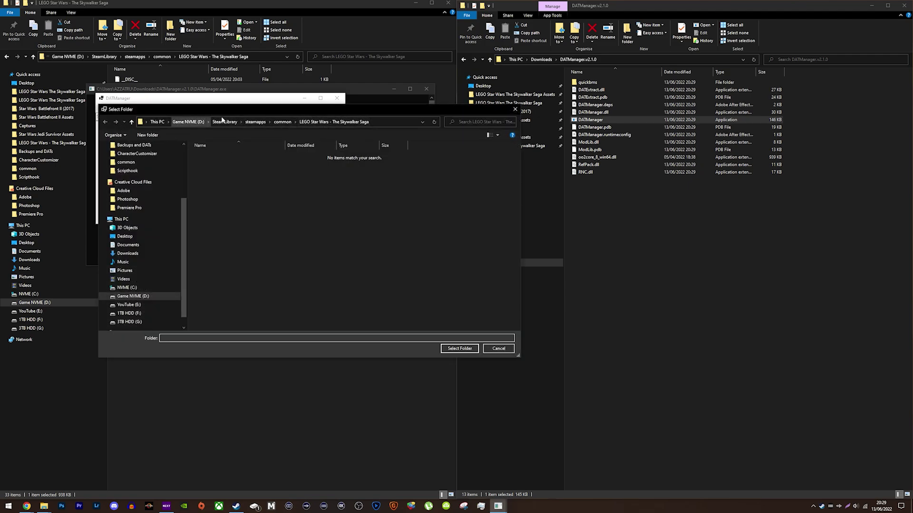
{"action": "left_click", "coordinate": [459, 349]}
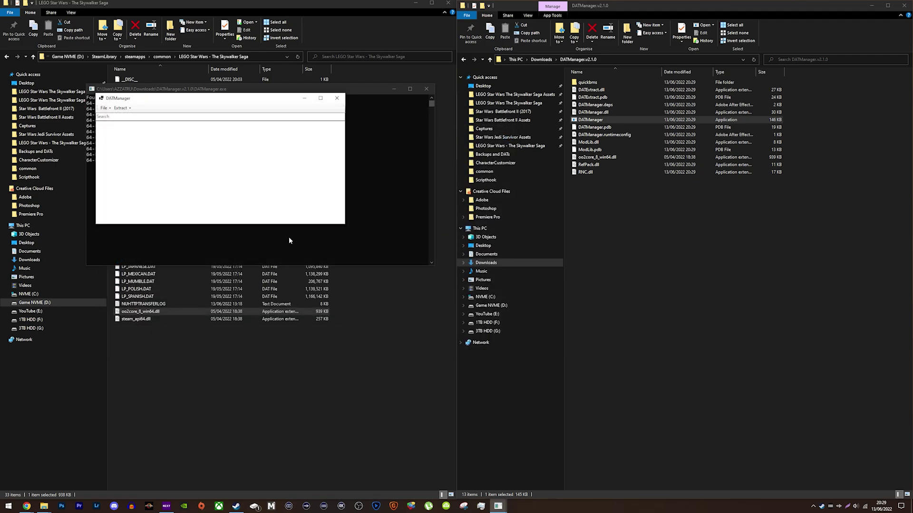
Set DATManager's extract location to the game folder, extract everything, and move the progress console aside.
{"action": "left_click", "coordinate": [129, 109]}
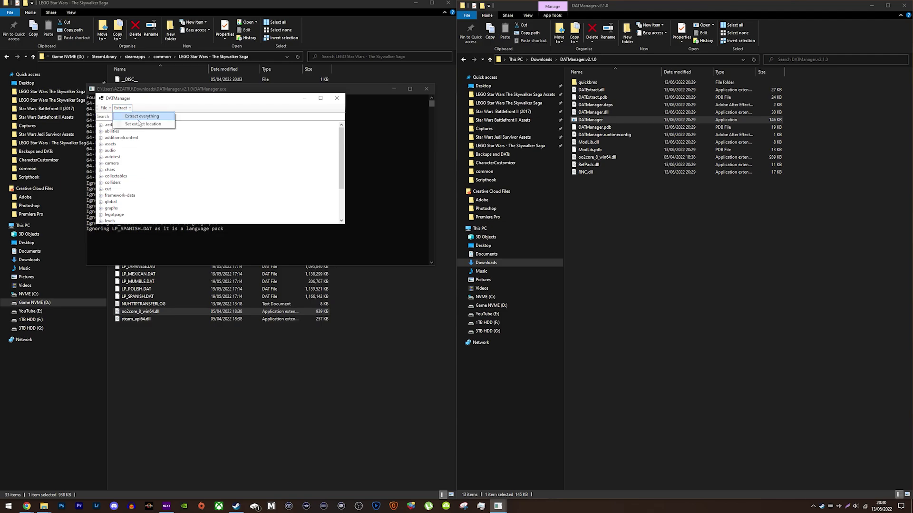
{"action": "left_click", "coordinate": [140, 123]}
{"action": "left_click", "coordinate": [464, 349]}
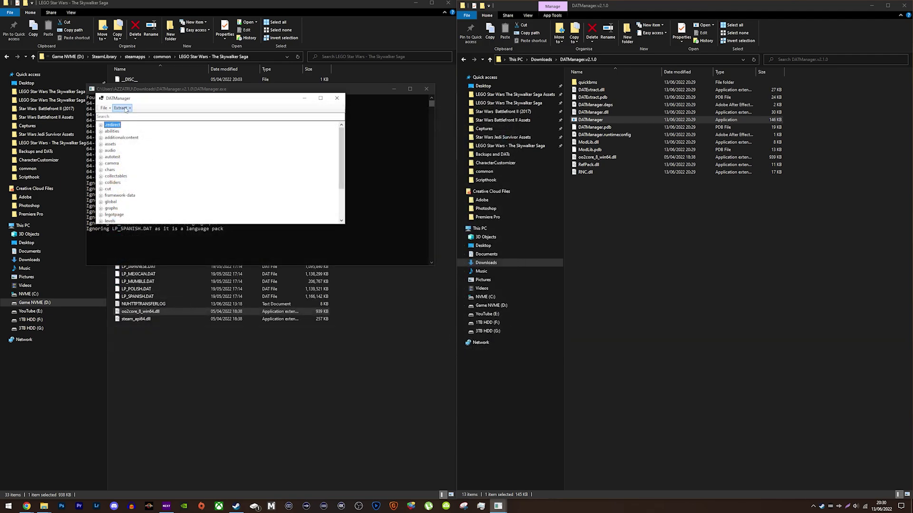
{"action": "left_click", "coordinate": [122, 108]}
{"action": "left_click", "coordinate": [131, 118]}
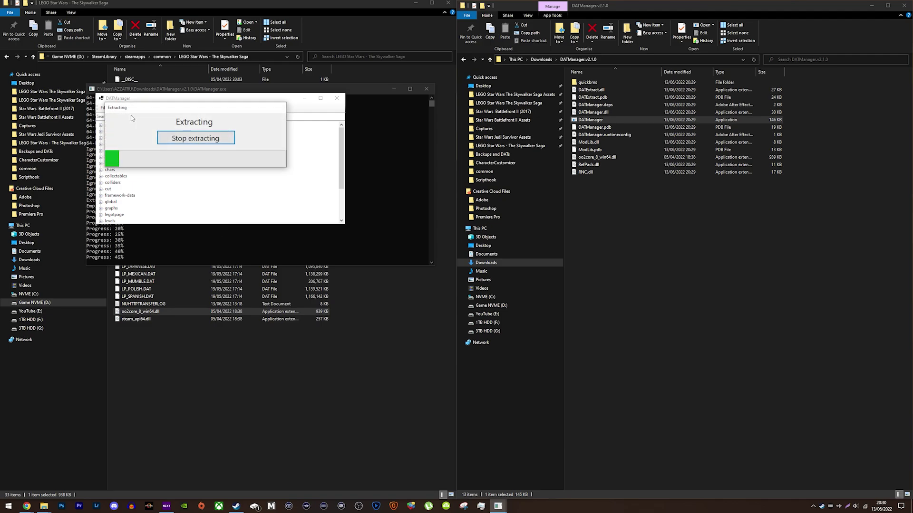
{"action": "left_click", "coordinate": [134, 249]}
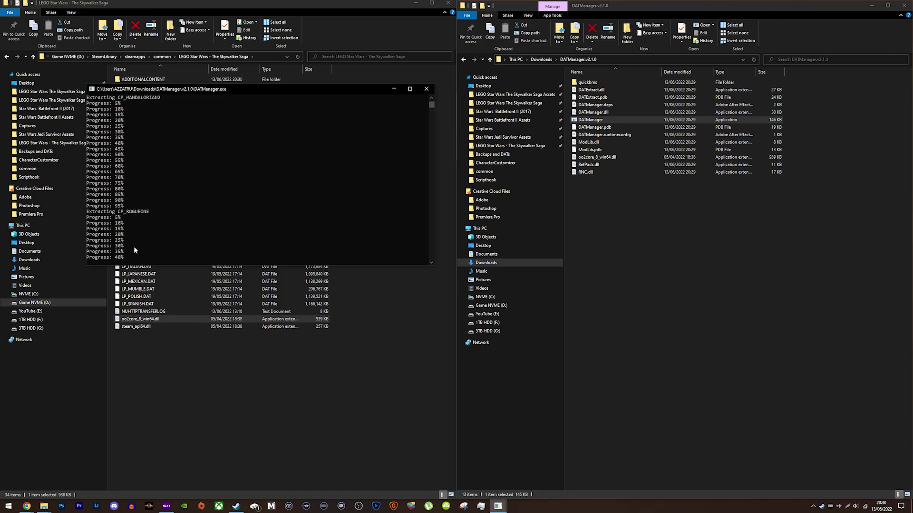
{"action": "left_click_drag", "start_coordinate": [185, 92], "coordinate": [462, 97]}
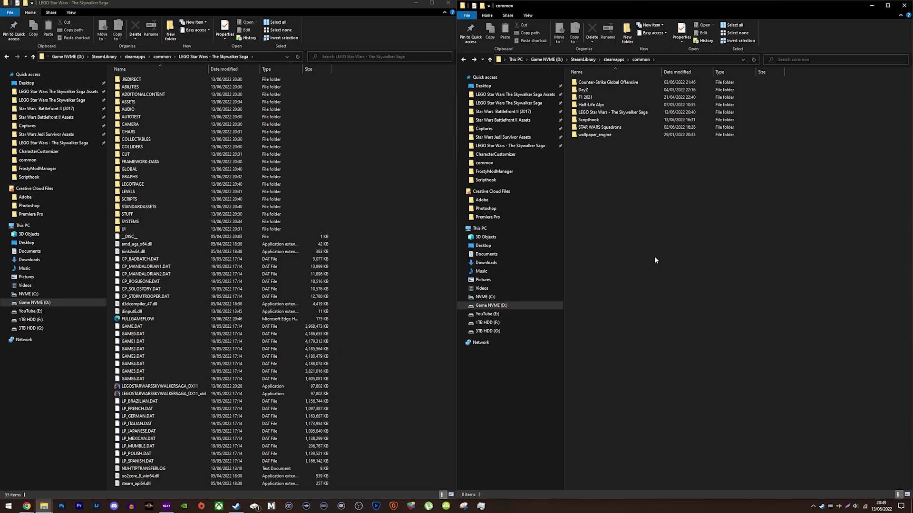
Create a folder named Backups and DATs in the Steam common folder and open it.
{"action": "right_click", "coordinate": [654, 256]}
{"action": "mouse_move", "coordinate": [694, 343]}
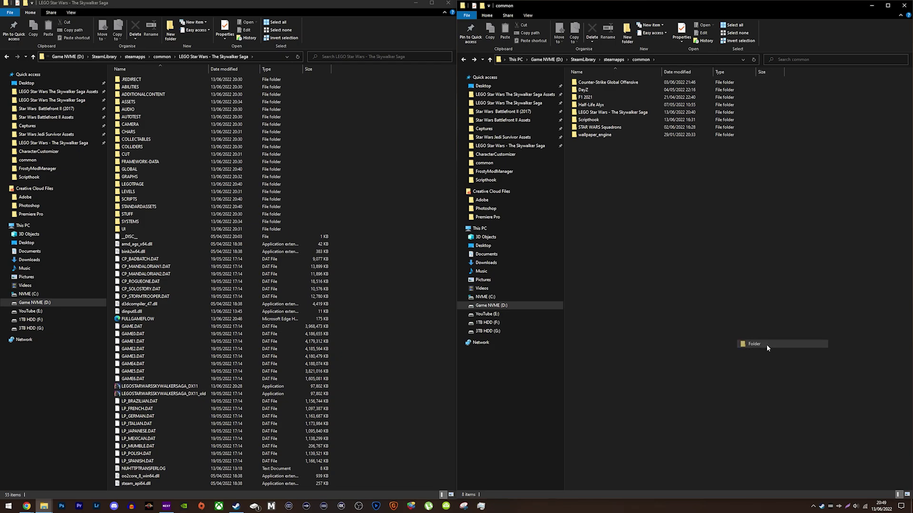
{"action": "left_click", "coordinate": [766, 345]}
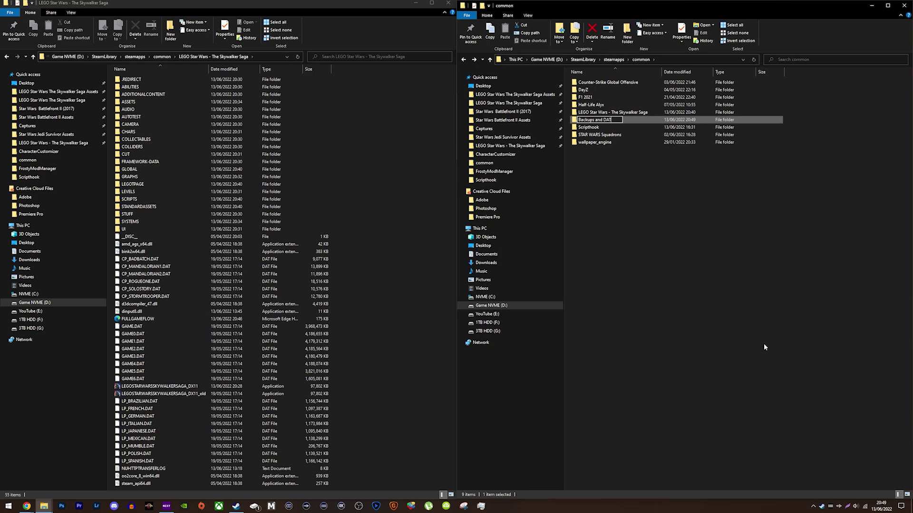
{"action": "key", "text": "Return"}
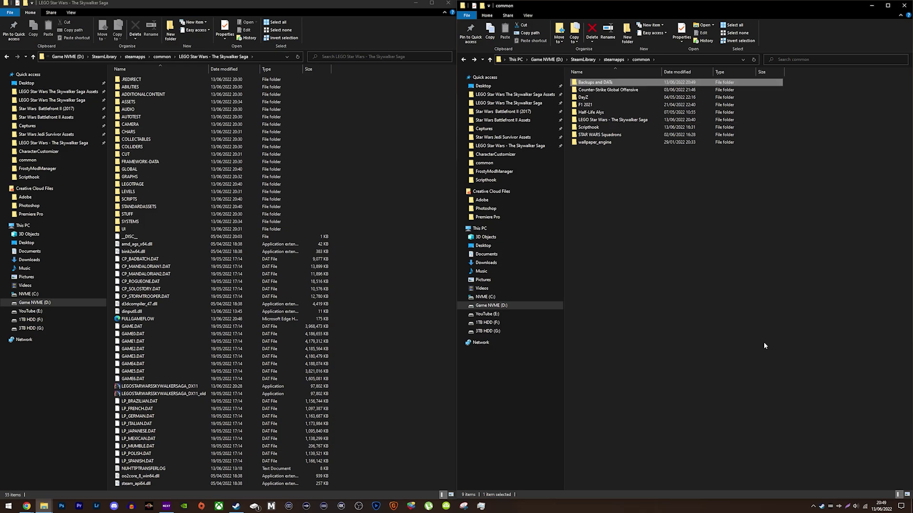
{"action": "double_click", "coordinate": [607, 83]}
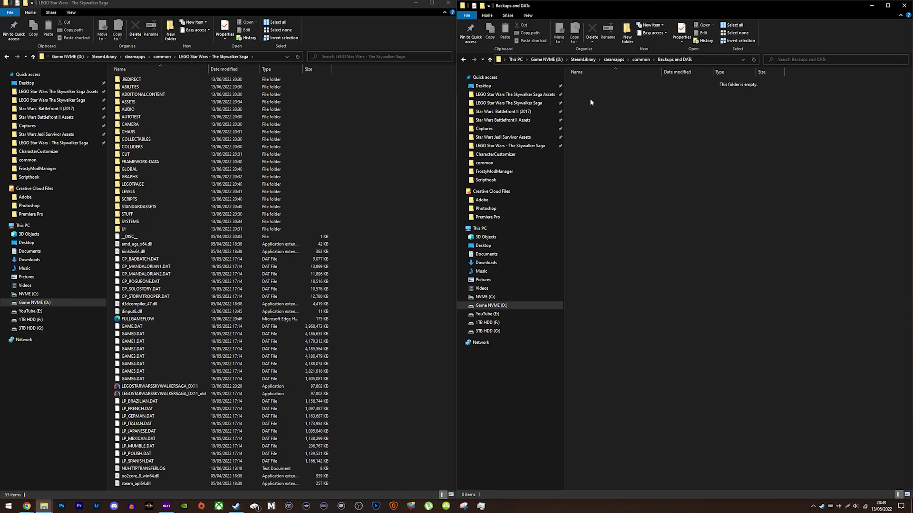
Move the GAME DAT files and the CP_ DAT files, CP_BADBATCH through CP_STORMTROOPER, from the game folder into Backups and DATs.
{"action": "left_click", "coordinate": [142, 328]}
{"action": "left_click", "coordinate": [133, 379], "text": "shift"}
{"action": "left_click_drag", "start_coordinate": [224, 357], "coordinate": [689, 309]}
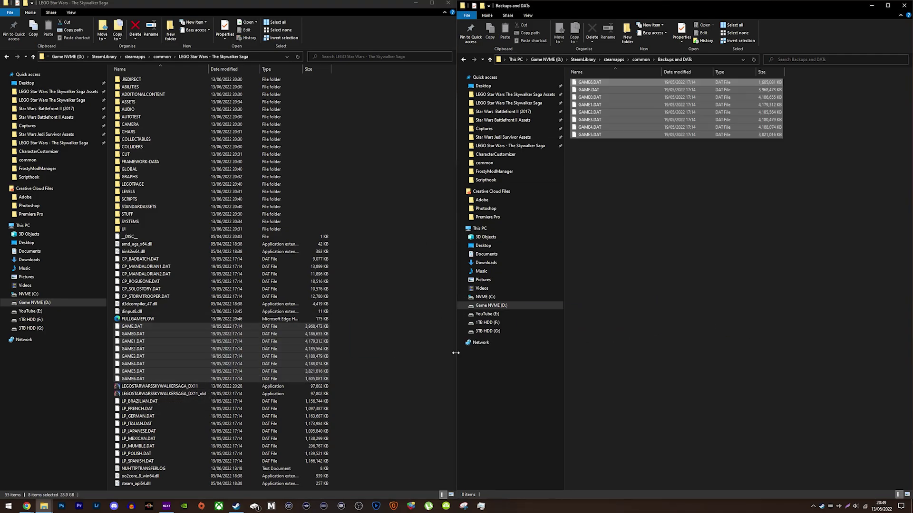
{"action": "left_click", "coordinate": [146, 296]}
{"action": "left_click", "coordinate": [142, 260], "text": "shift"}
{"action": "left_click_drag", "start_coordinate": [142, 262], "coordinate": [731, 224]}
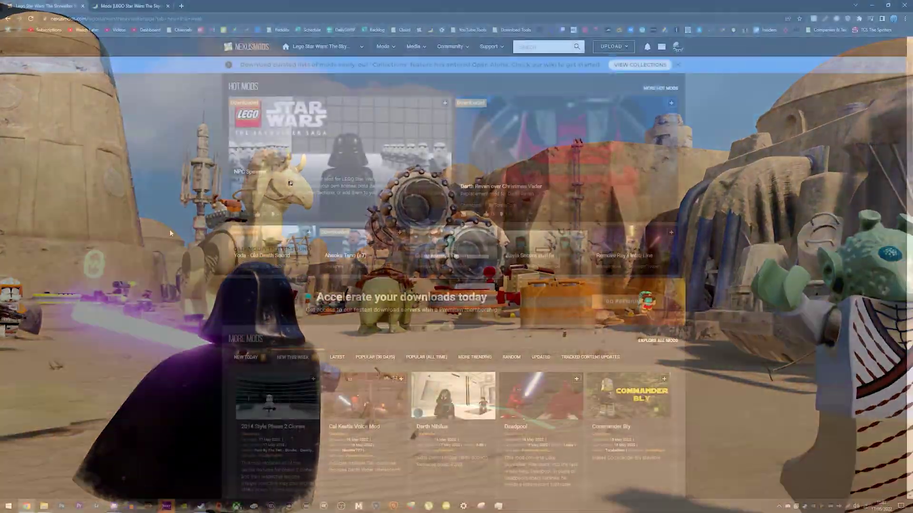
Open the Captain Rex mod page from Nexus Mods' new-this-week list and browse the GameBanana mods list for the game.
{"action": "scroll", "coordinate": [170, 227], "scroll_direction": "down", "scroll_amount": 5}
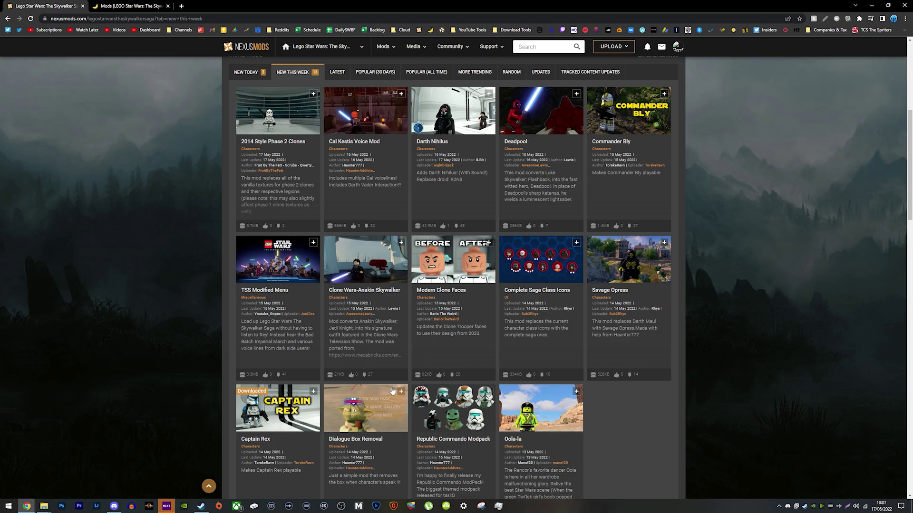
{"action": "left_click", "coordinate": [260, 406]}
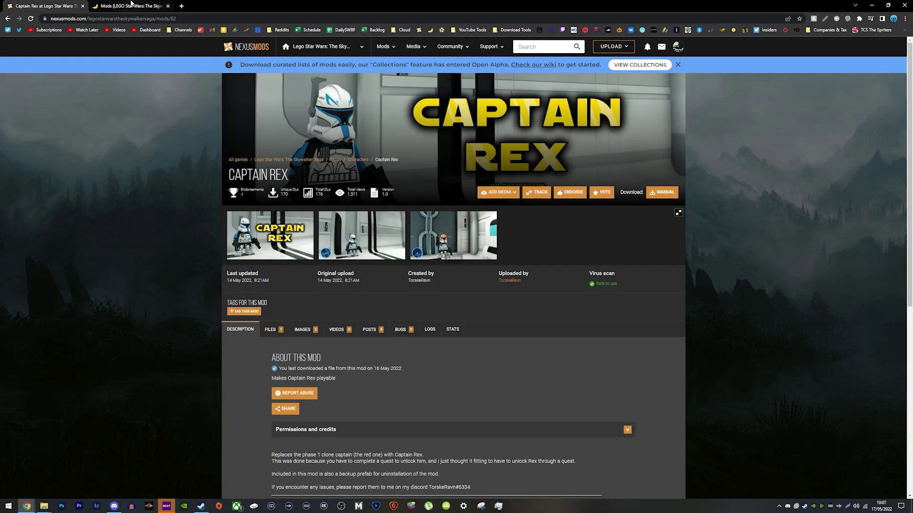
{"action": "left_click", "coordinate": [132, 6]}
{"action": "scroll", "coordinate": [234, 218], "scroll_direction": "down", "scroll_amount": 5}
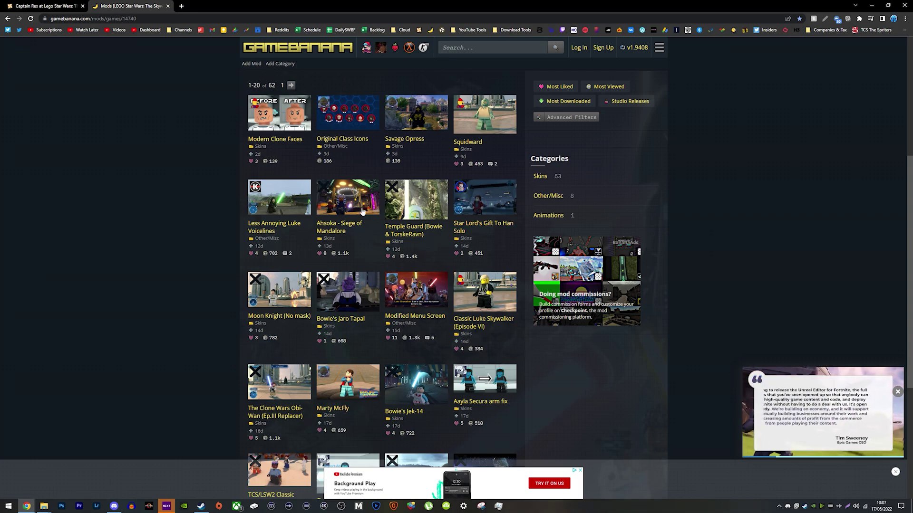
Return to the Captain Rex page on Nexus Mods and download the mod manually.
{"action": "left_click", "coordinate": [42, 6]}
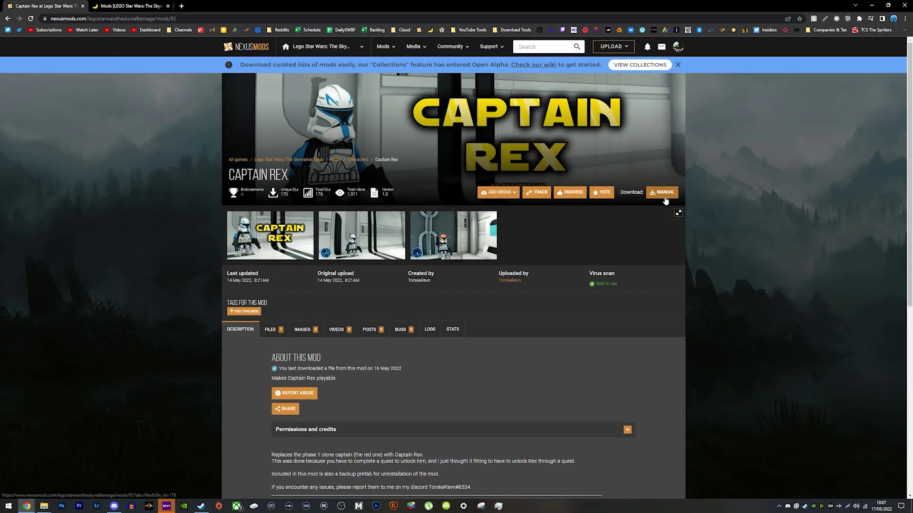
{"action": "left_click", "coordinate": [649, 192]}
{"action": "left_click", "coordinate": [467, 276]}
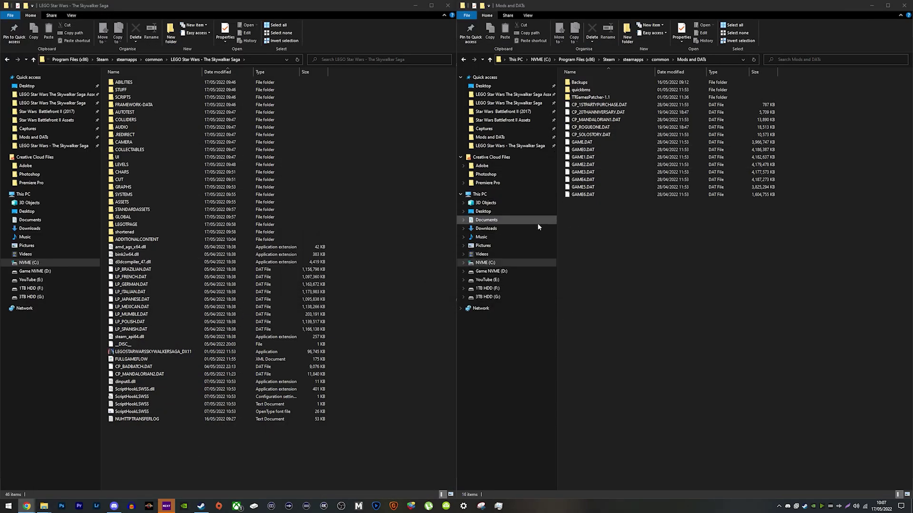
{"action": "left_click", "coordinate": [531, 230]}
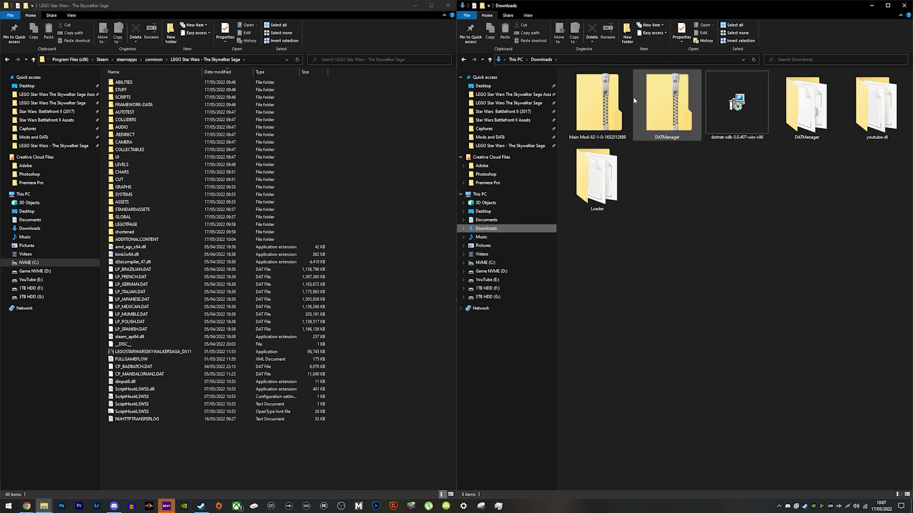
{"action": "right_click", "coordinate": [619, 99]}
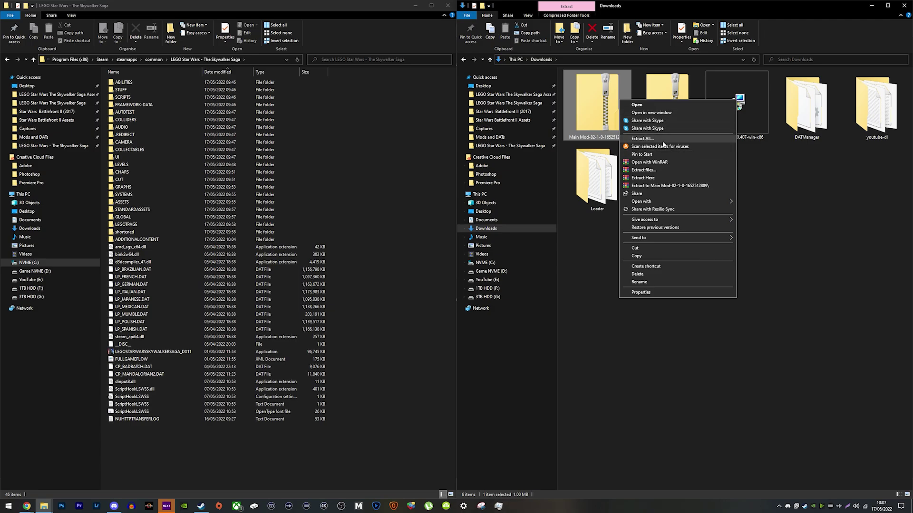
{"action": "left_click", "coordinate": [664, 141]}
{"action": "left_click", "coordinate": [520, 322]}
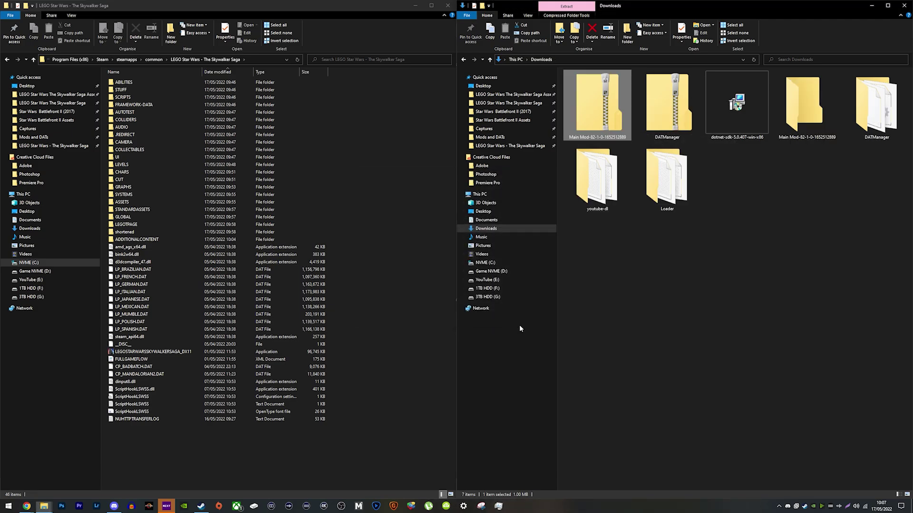
{"action": "left_click_drag", "start_coordinate": [292, 76], "coordinate": [910, 209]}
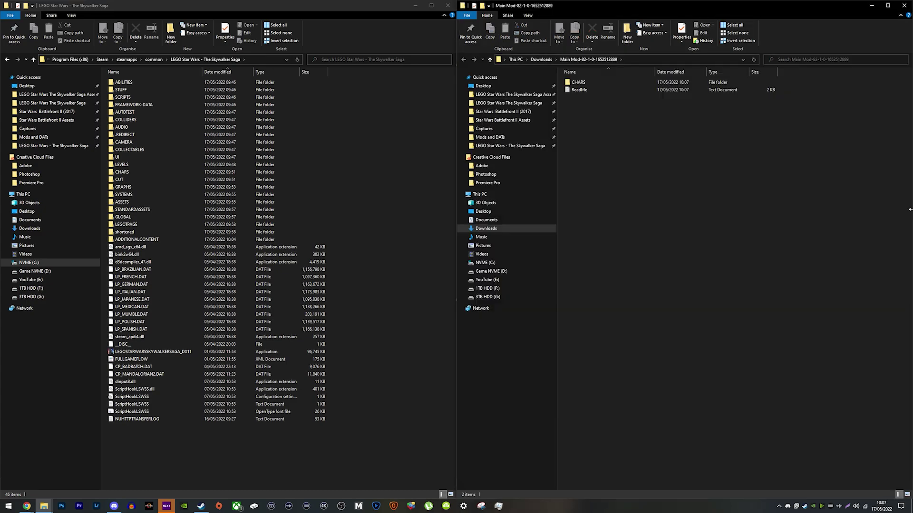
{"action": "double_click", "coordinate": [616, 81]}
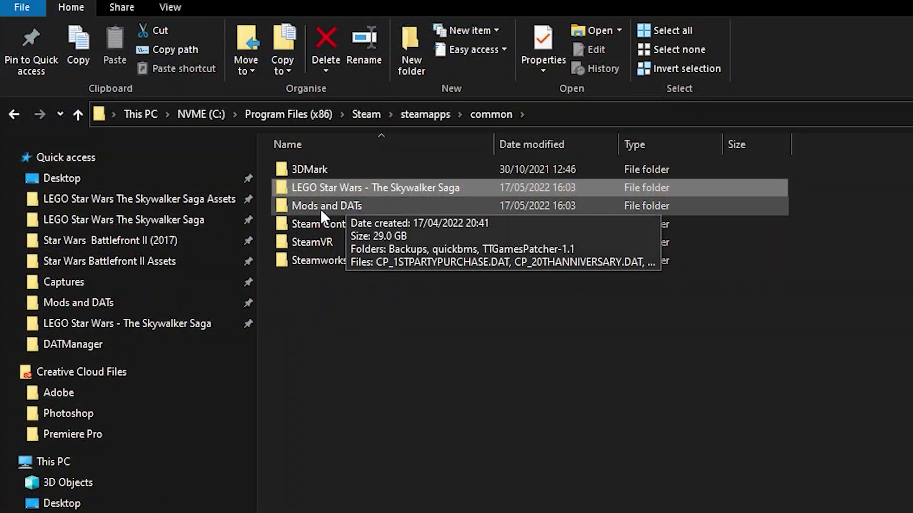
Open the Mods and DATs folder in Steam's common folder and go into its Backups folder.
{"action": "left_click", "coordinate": [321, 209]}
{"action": "double_click", "coordinate": [327, 209]}
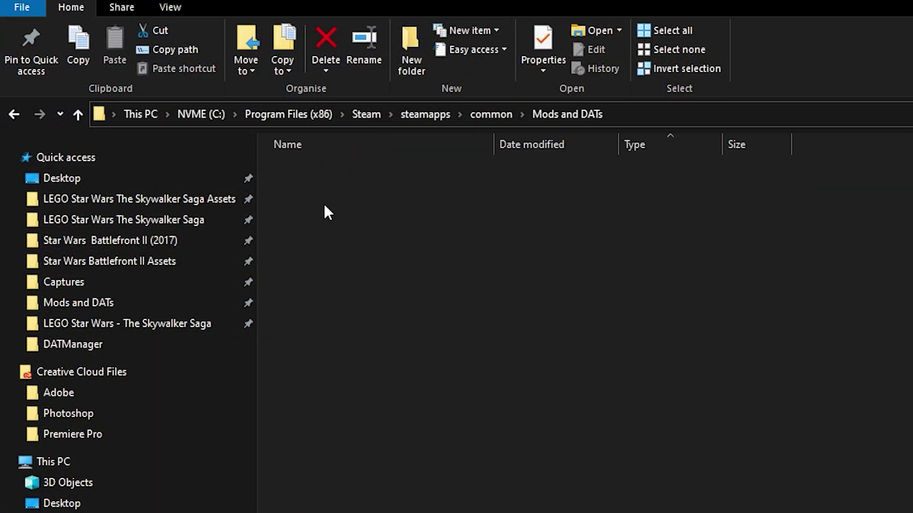
{"action": "left_click_drag", "start_coordinate": [494, 511], "coordinate": [353, 227]}
{"action": "left_click", "coordinate": [375, 436]}
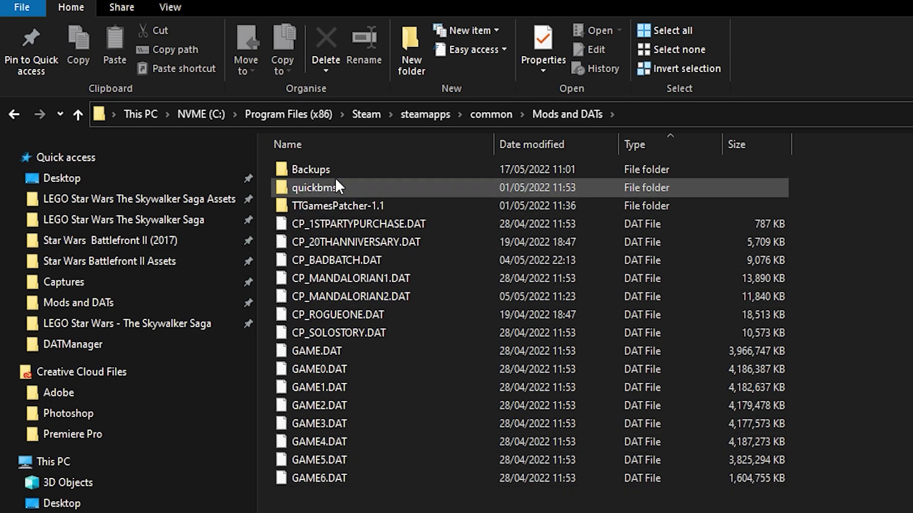
{"action": "double_click", "coordinate": [298, 167]}
{"action": "left_click_drag", "start_coordinate": [604, 394], "coordinate": [418, 350]}
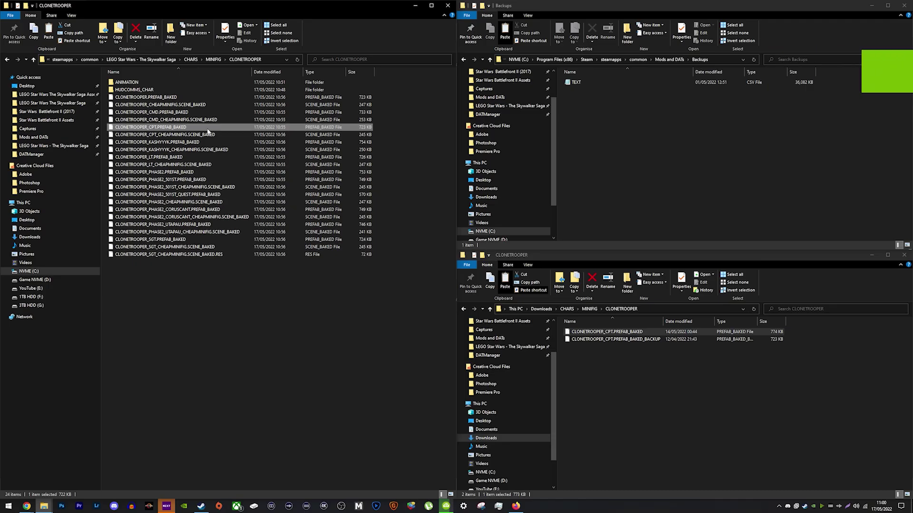
Back up the game's CLONETROOPER_CPT.PREFAB_BAKED into Backups and replace the game's copy with the mod's version.
{"action": "left_click", "coordinate": [584, 119]}
{"action": "key", "text": "ctrl+v"}
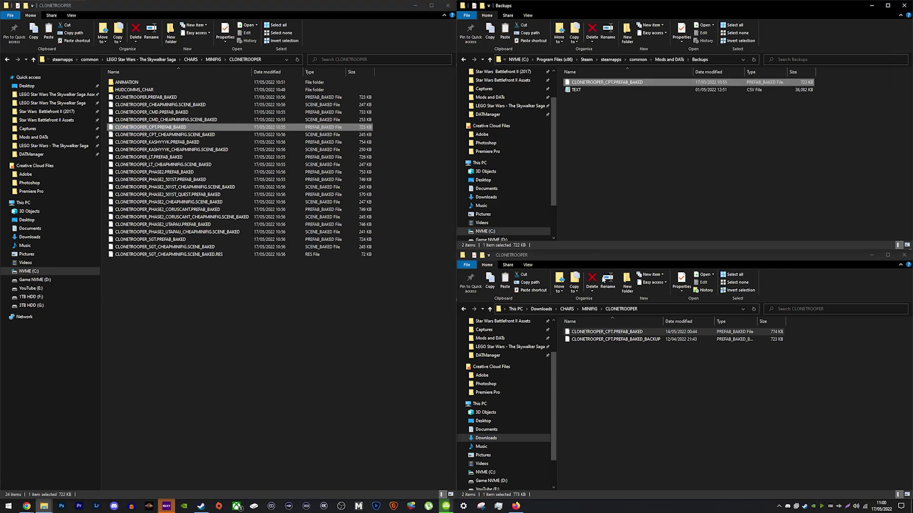
{"action": "left_click_drag", "start_coordinate": [602, 332], "coordinate": [252, 299]}
{"action": "left_click", "coordinate": [416, 208]}
Return to CHARS in both the mod and game windows and open the SUPER_CHARACTER folder in each.
{"action": "key", "text": "alt+Left"}
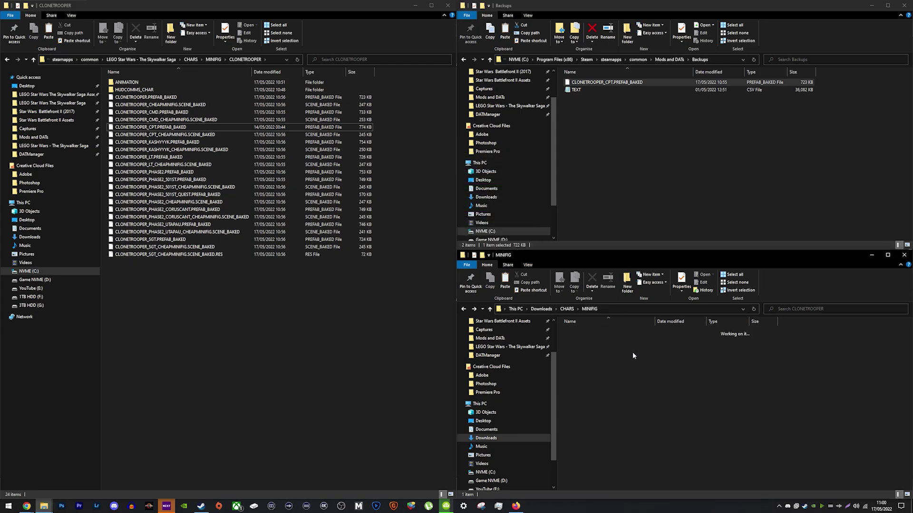
{"action": "left_click", "coordinate": [340, 305]}
{"action": "key", "text": "BackSpace"}
{"action": "left_click", "coordinate": [608, 341]}
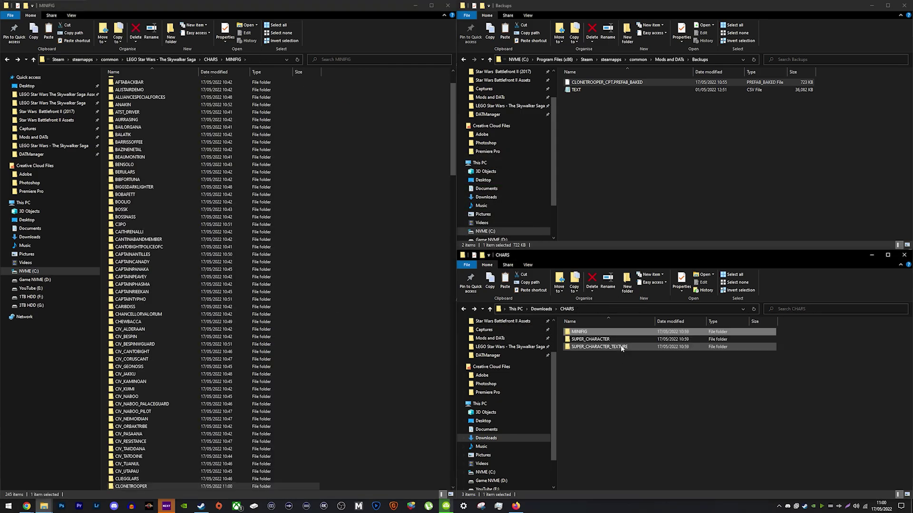
{"action": "key", "text": "BackSpace"}
{"action": "double_click", "coordinate": [607, 340]}
{"action": "left_click", "coordinate": [338, 301]}
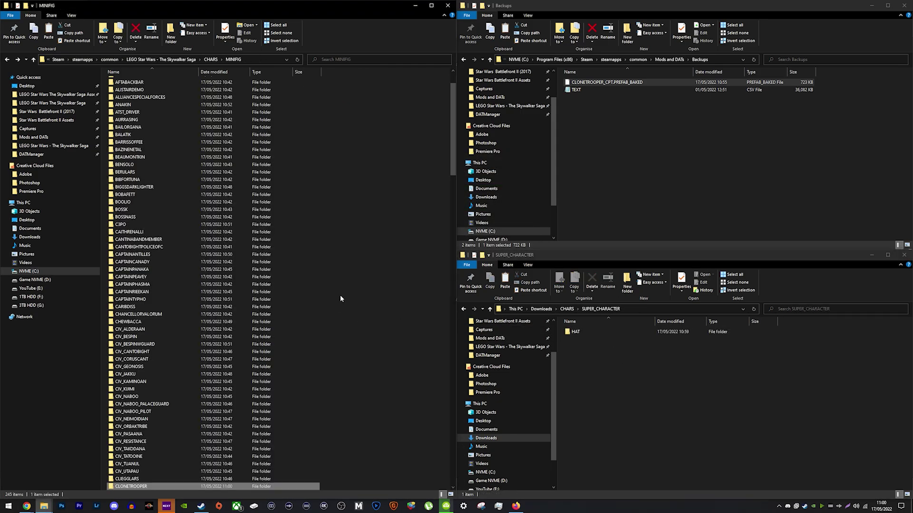
{"action": "key", "text": "BackSpace"}
{"action": "left_click", "coordinate": [178, 188]}
{"action": "double_click", "coordinate": [177, 188]}
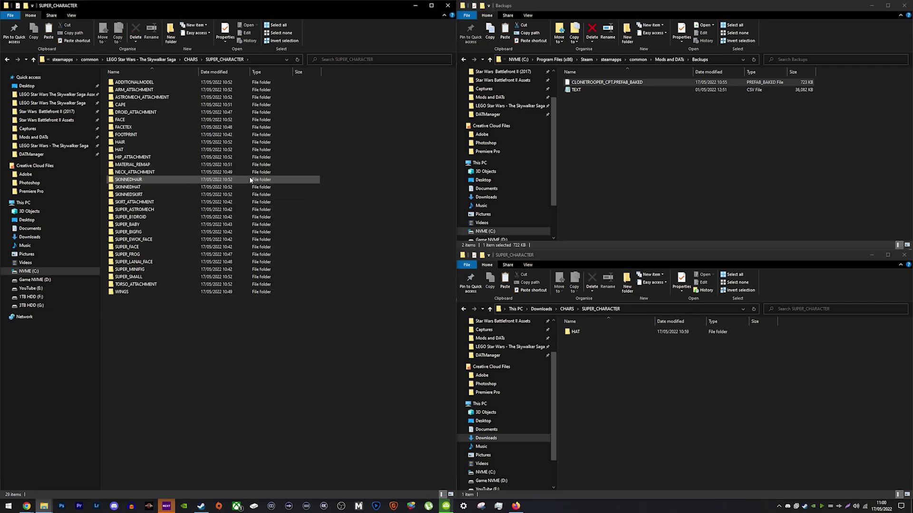
Open HAT in both SUPER_CHARACTER folders and copy the mod's three HAT_CL2RF_DX11 files into the game's HAT folder and Backups.
{"action": "double_click", "coordinate": [189, 150]}
{"action": "double_click", "coordinate": [609, 332]}
{"action": "left_click_drag", "start_coordinate": [604, 333], "coordinate": [372, 323]}
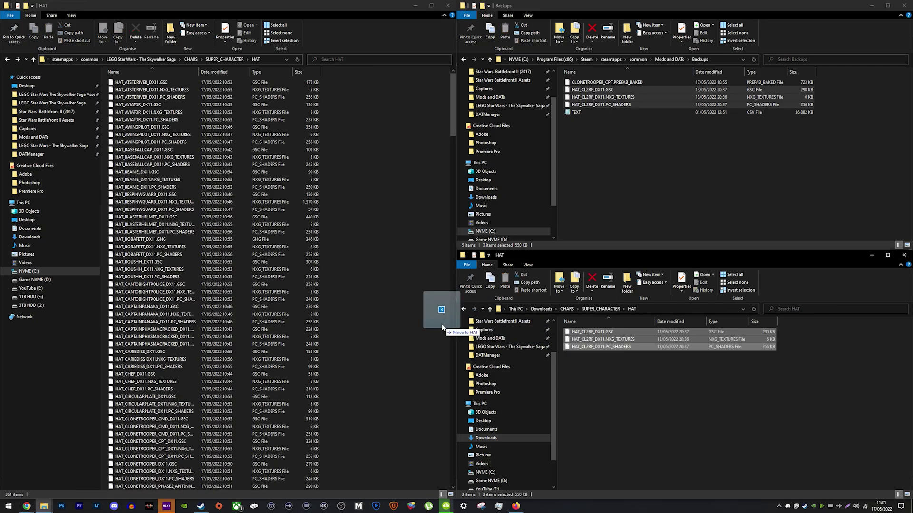
{"action": "left_click", "coordinate": [676, 380]}
Go back to CHARS in both the mod and game windows and open the SUPER_CHARACTER_TEXTURE folder in each.
{"action": "key", "text": "alt+Left"}
{"action": "left_click", "coordinate": [348, 321]}
{"action": "key", "text": "alt+Left"}
{"action": "left_click", "coordinate": [598, 353]}
{"action": "key", "text": "alt+Left"}
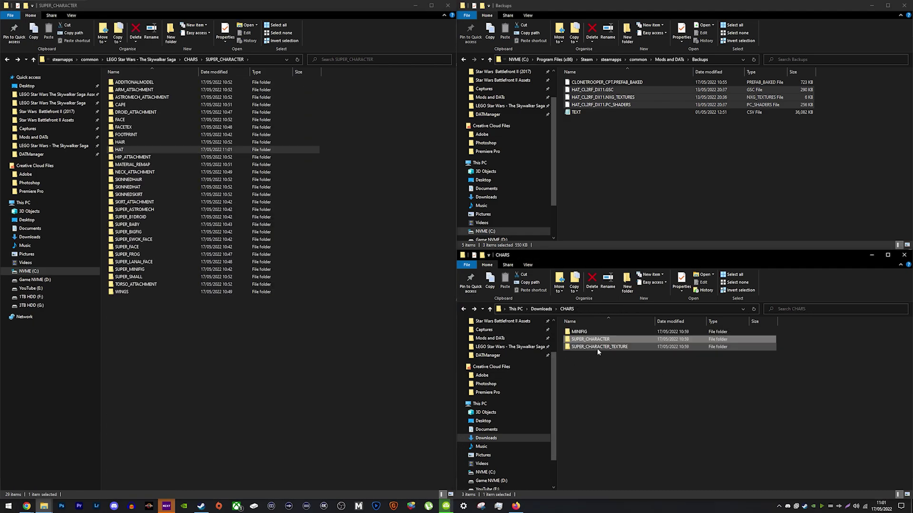
{"action": "left_click", "coordinate": [629, 358]}
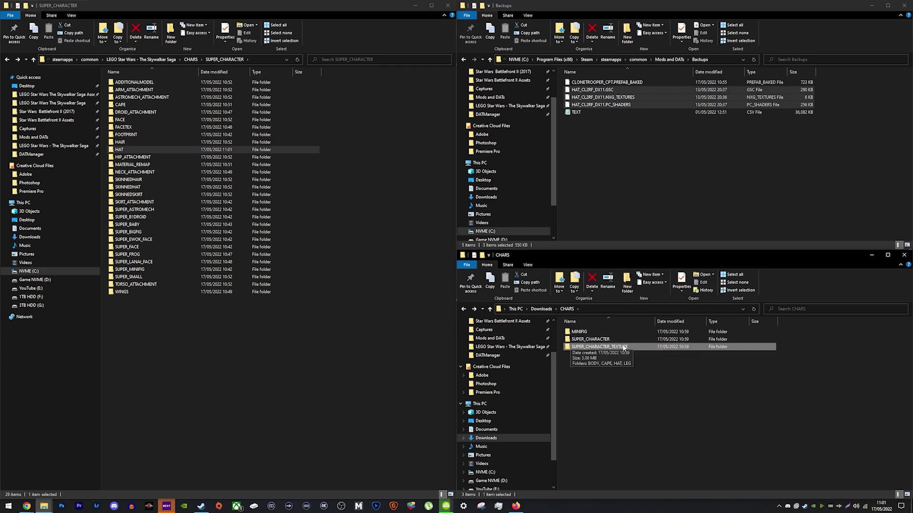
{"action": "double_click", "coordinate": [624, 348]}
{"action": "left_click", "coordinate": [334, 300]}
{"action": "key", "text": "BackSpace"}
{"action": "double_click", "coordinate": [194, 194]}
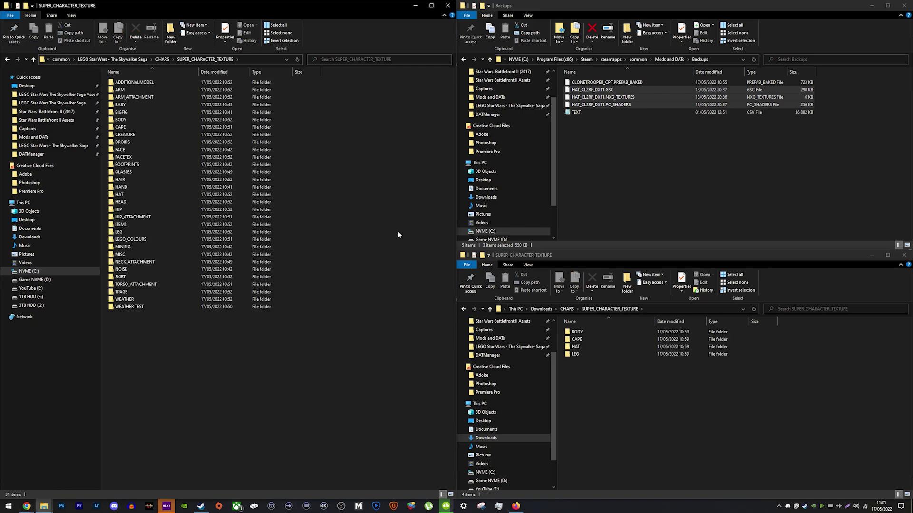
Open BODY in both texture folders and copy BODY_ARC_BACK_DIFF_DX11 and BODY_REX_DIFF_DX11 into Backups and the game's BODY folder.
{"action": "double_click", "coordinate": [619, 332]}
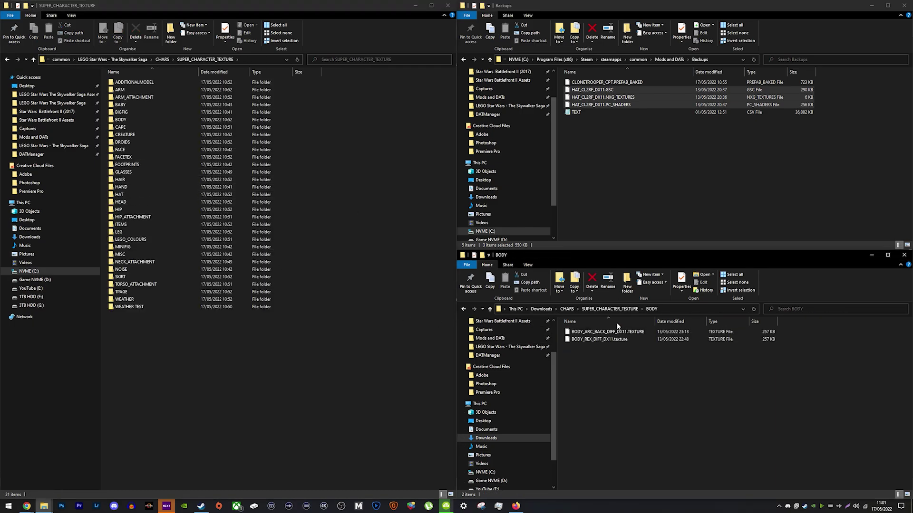
{"action": "double_click", "coordinate": [187, 117]}
{"action": "left_click_drag", "start_coordinate": [571, 333], "coordinate": [607, 340]}
{"action": "key", "text": "ctrl+c"}
{"action": "left_click", "coordinate": [624, 184]}
{"action": "key", "text": "ctrl+v"}
{"action": "left_click", "coordinate": [420, 202]}
{"action": "key", "text": "ctrl+v"}
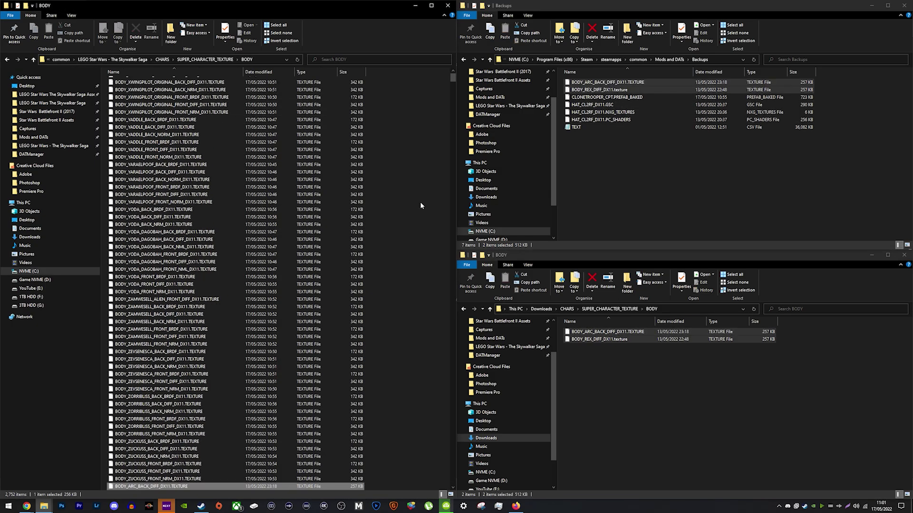
Open CAPE in both texture folders and copy CAPE_ARC_DIFF_DX11.texture into the game's CAPE folder and Backups.
{"action": "left_click", "coordinate": [606, 352]}
{"action": "key", "text": "BackSpace"}
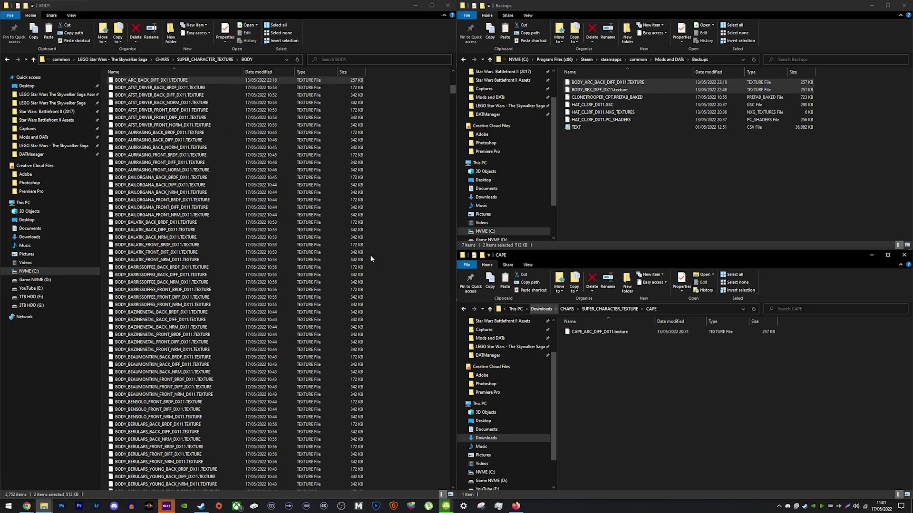
{"action": "double_click", "coordinate": [607, 339]}
{"action": "left_click", "coordinate": [370, 255]}
{"action": "key", "text": "BackSpace"}
{"action": "double_click", "coordinate": [214, 129]}
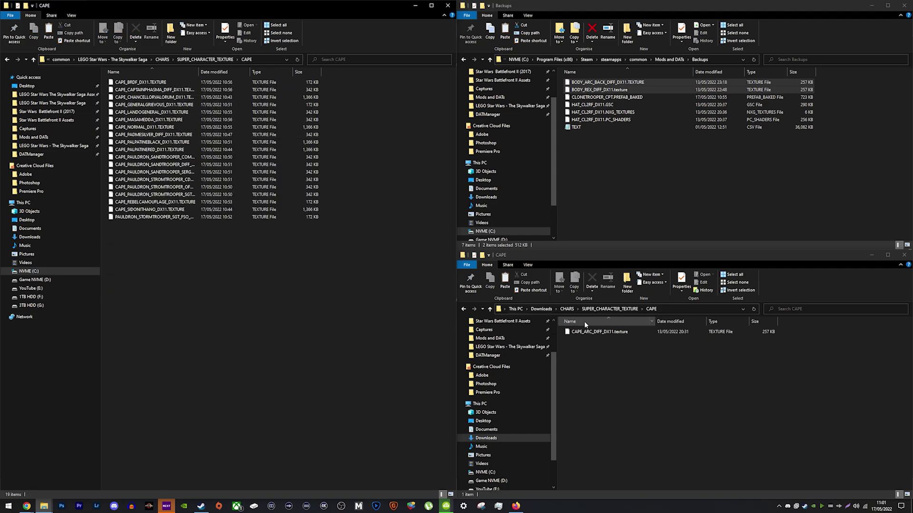
{"action": "left_click", "coordinate": [600, 332]}
{"action": "left_click_drag", "start_coordinate": [600, 332], "coordinate": [369, 318]}
Return to SUPER_CHARACTER_TEXTURE in both the mod and game windows and open the HAT folder in each.
{"action": "key", "text": "BackSpace"}
{"action": "left_click", "coordinate": [623, 346]}
{"action": "key", "text": "BackSpace"}
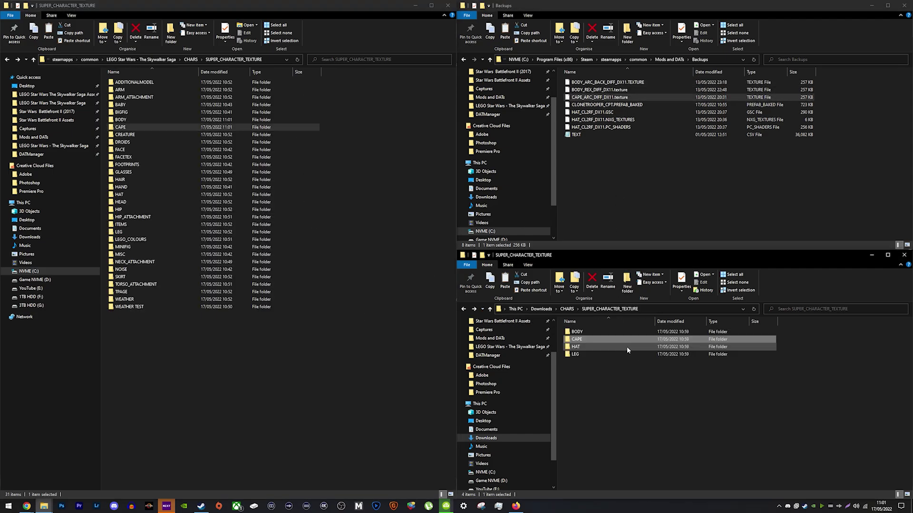
{"action": "left_click", "coordinate": [610, 347]}
{"action": "double_click", "coordinate": [609, 349]}
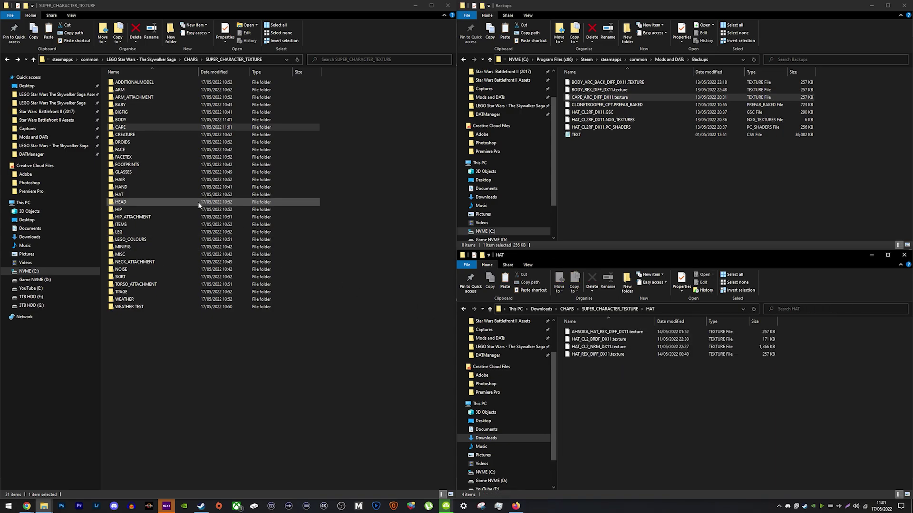
{"action": "double_click", "coordinate": [192, 189]}
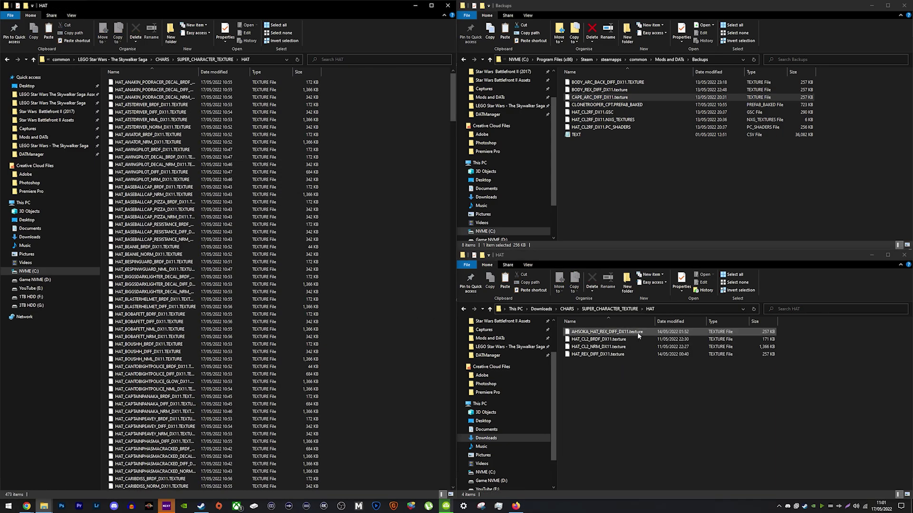
Copy all four textures from the mod's HAT folder into Backups and switch to the game's HAT folder.
{"action": "left_click_drag", "start_coordinate": [629, 387], "coordinate": [599, 332]}
{"action": "key", "text": "ctrl+c"}
{"action": "left_click", "coordinate": [663, 226]}
{"action": "key", "text": "ctrl+v"}
{"action": "left_click", "coordinate": [407, 238]}
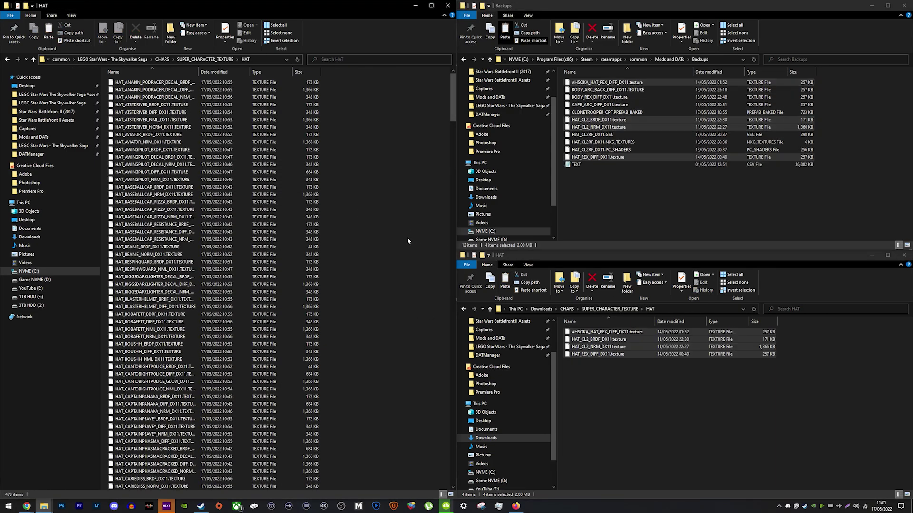
Paste the mod's four HAT textures into the game's HAT folder.
{"action": "key", "text": "BackSpace"}
{"action": "key", "text": "ctrl+v"}
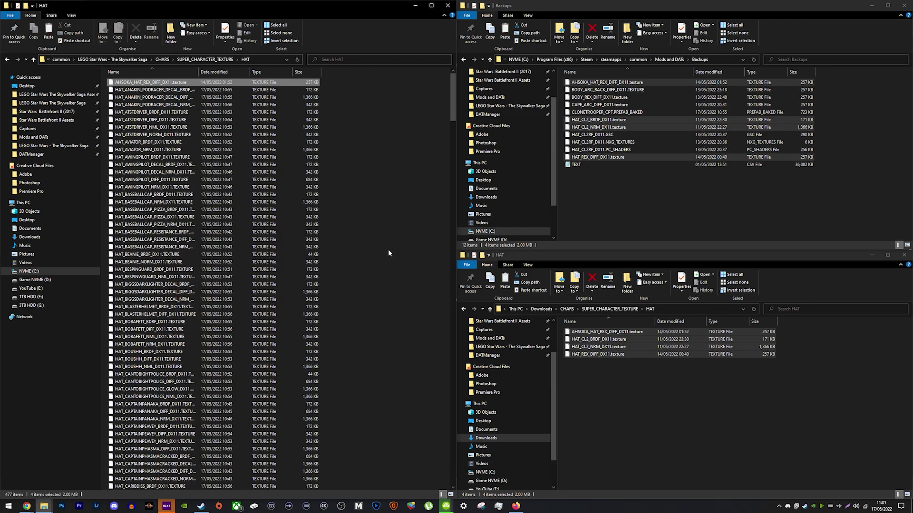
Return the mod and game windows to SUPER_CHARACTER_TEXTURE and open the mod's LEG folder.
{"action": "left_click", "coordinate": [665, 395]}
{"action": "key", "text": "BackSpace"}
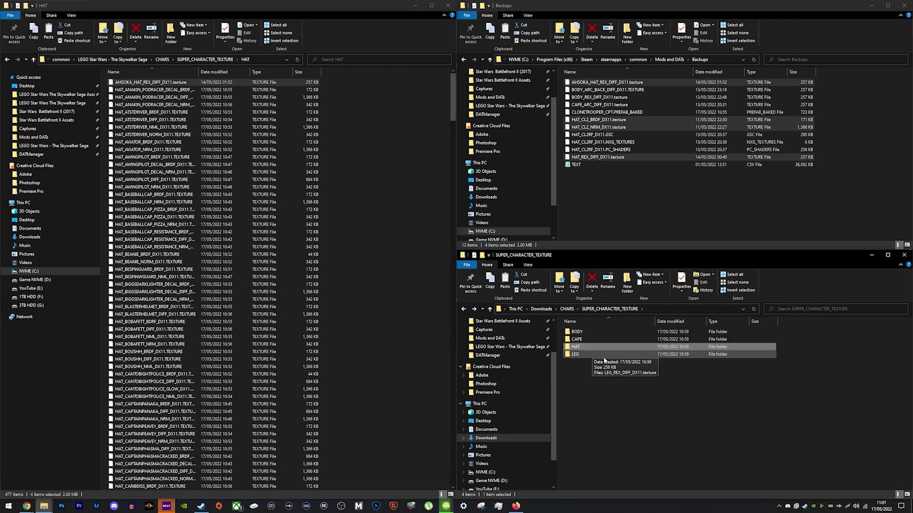
{"action": "left_click", "coordinate": [576, 355]}
{"action": "left_click", "coordinate": [352, 293]}
{"action": "key", "text": "BackSpace"}
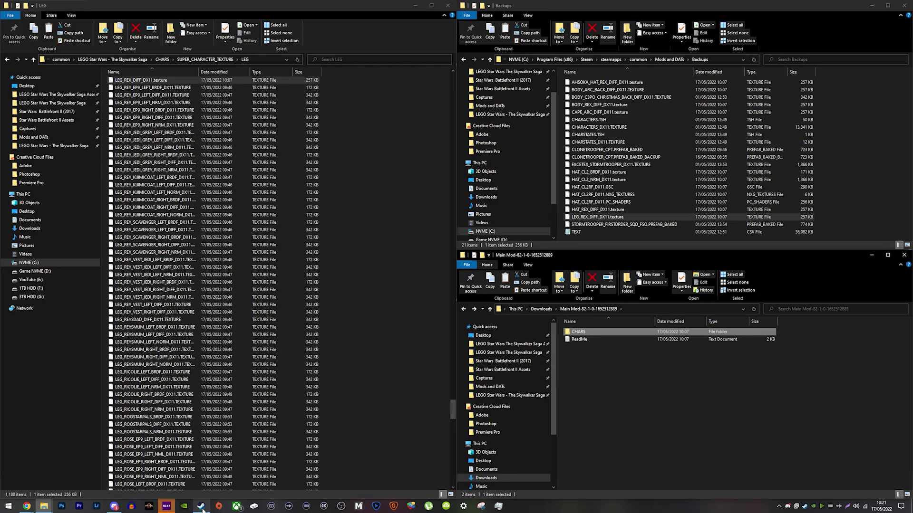
Switch to Steam and launch LEGO Star Wars: The Skywalker Saga.
{"action": "left_click", "coordinate": [201, 506]}
{"action": "left_click", "coordinate": [148, 153]}
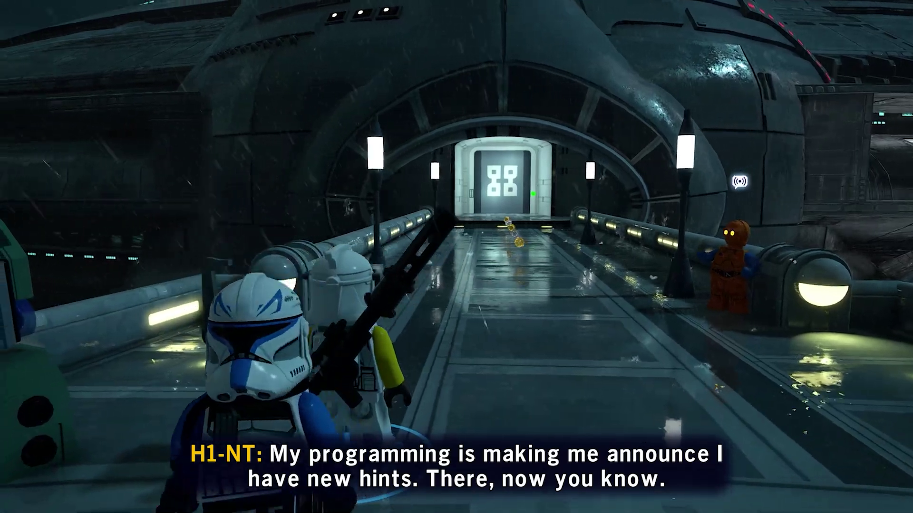
{"action": "key", "text": "s"}
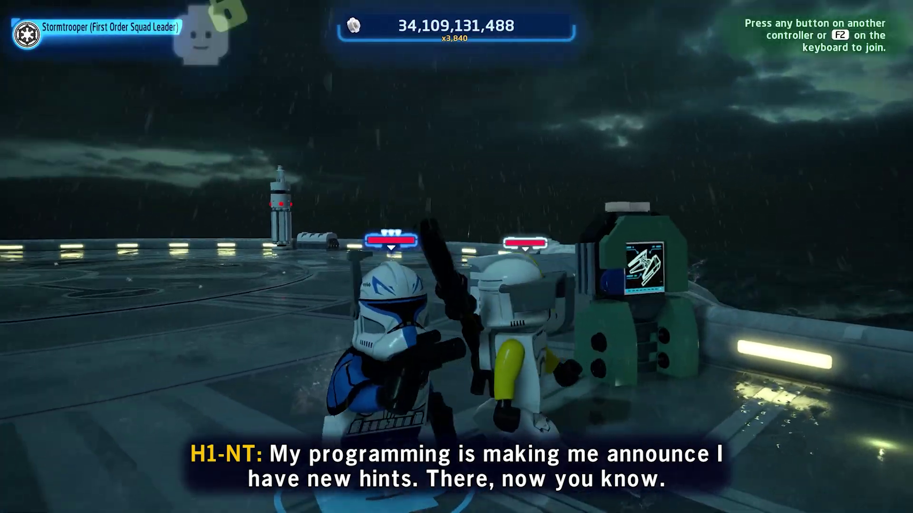
{"action": "key", "text": "s"}
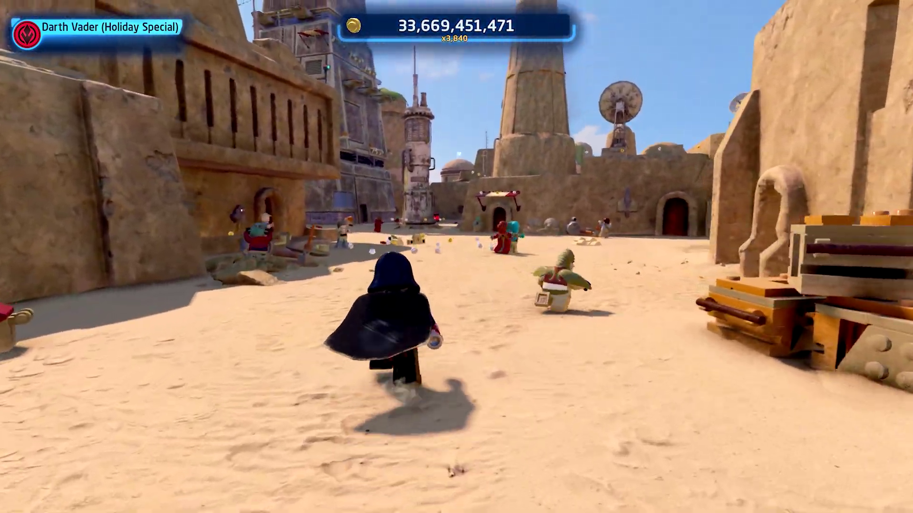
{"action": "key", "text": "w"}
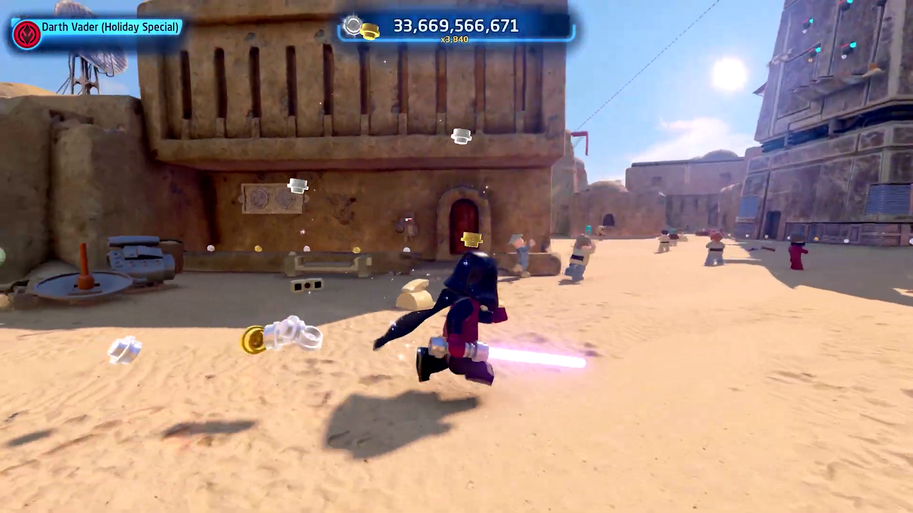
{"action": "key", "text": "s"}
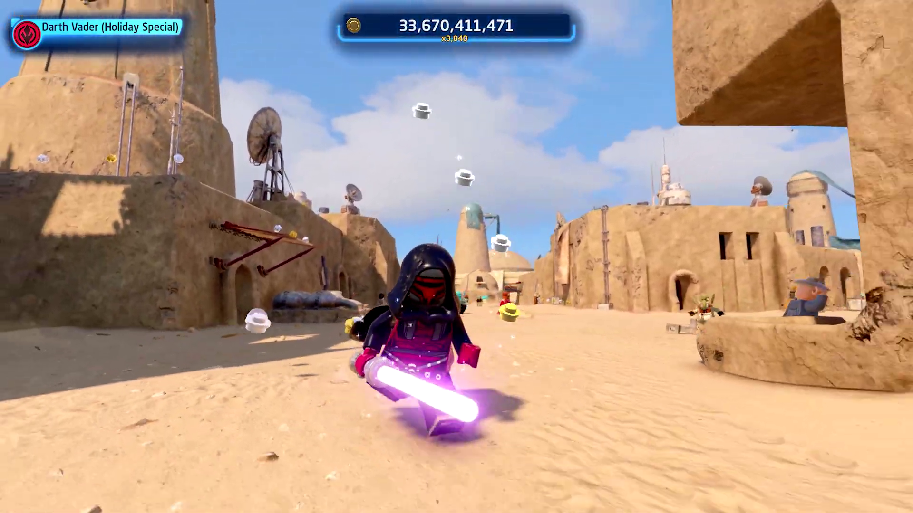
{"action": "key", "text": "s"}
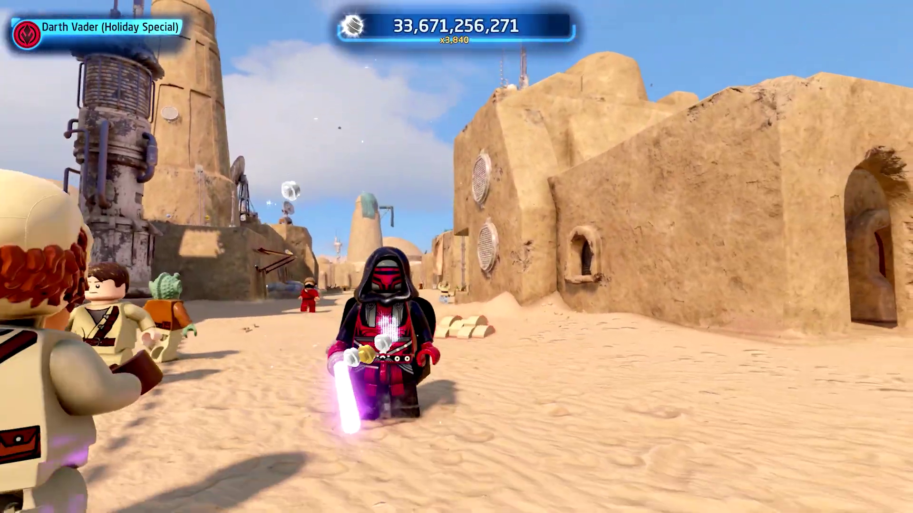
{"action": "key", "text": "w"}
{"action": "key", "text": "w"}
{"action": "key", "text": "w"}
{"action": "key", "text": "w"}
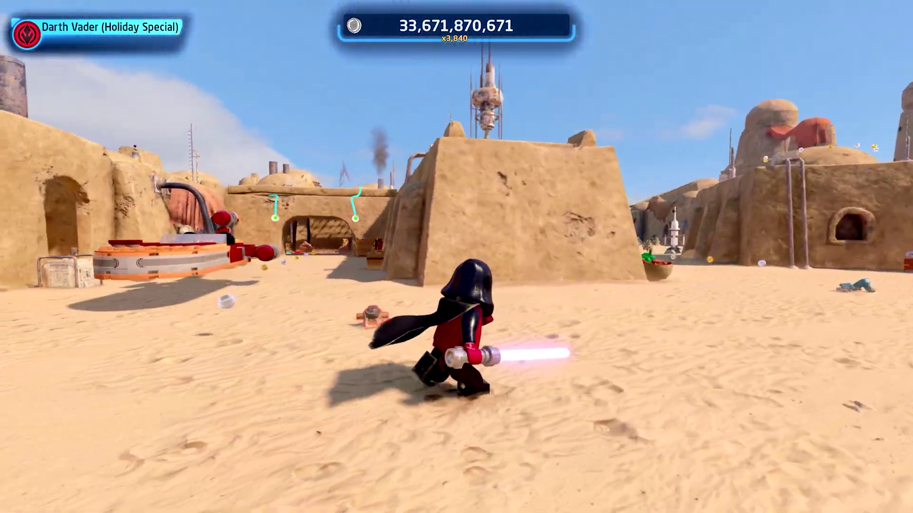
{"action": "key", "text": "s"}
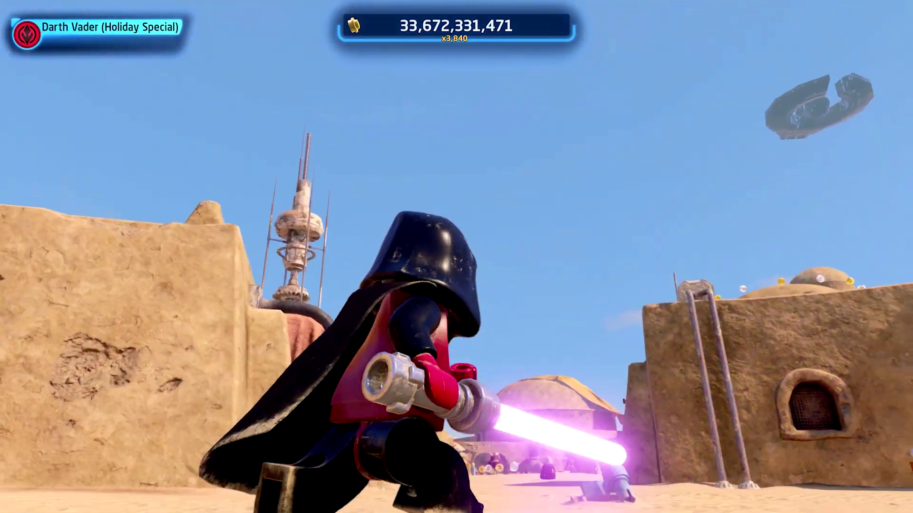
{"action": "key", "text": "w"}
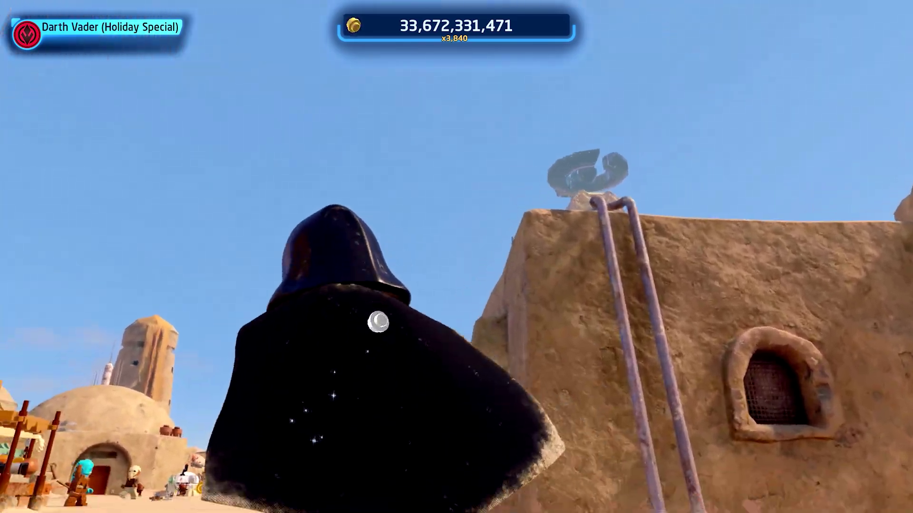
{"action": "key", "text": "w"}
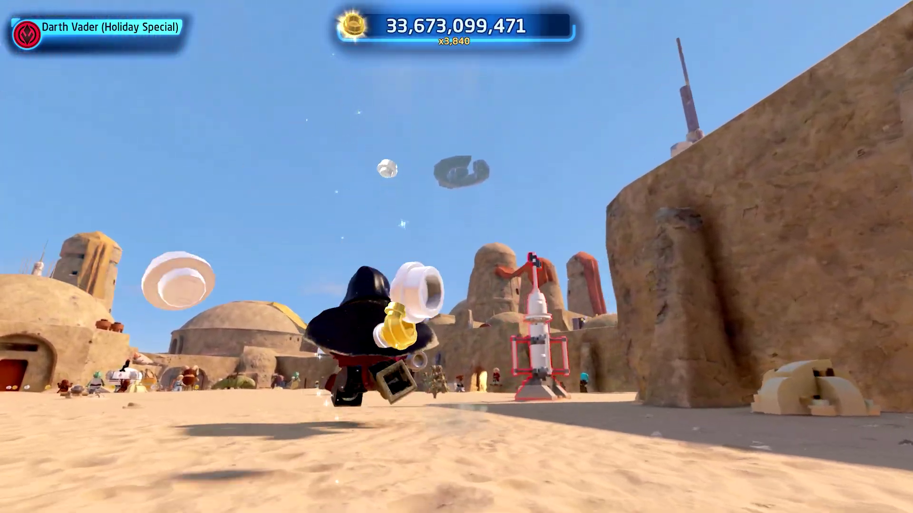
{"action": "key", "text": "s"}
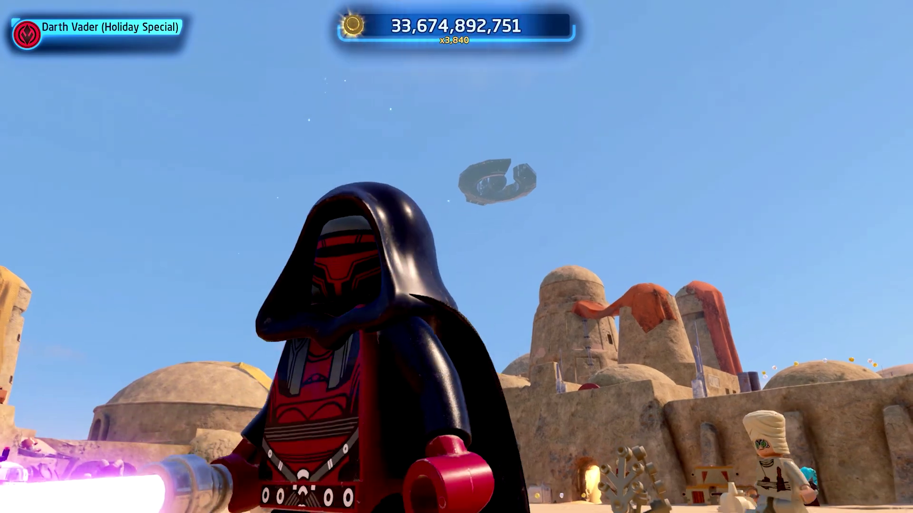
{"action": "key", "text": "w"}
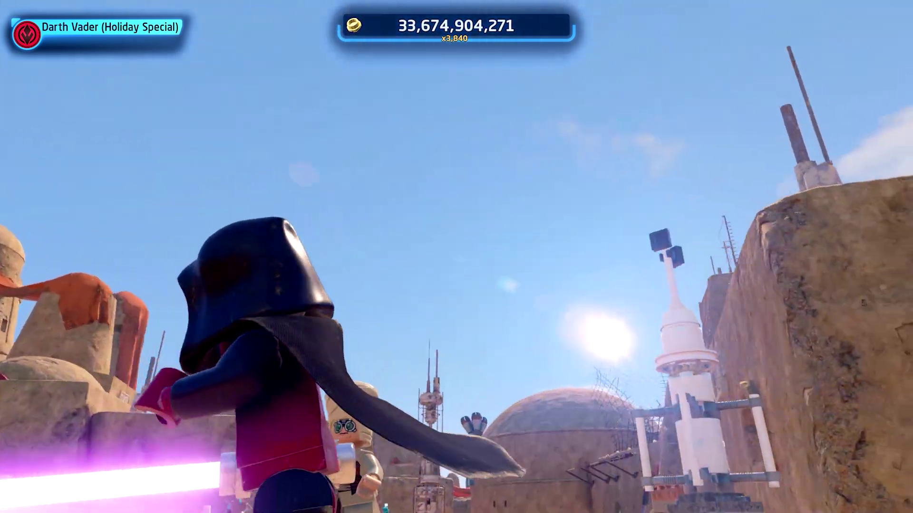
{"action": "key", "text": "s"}
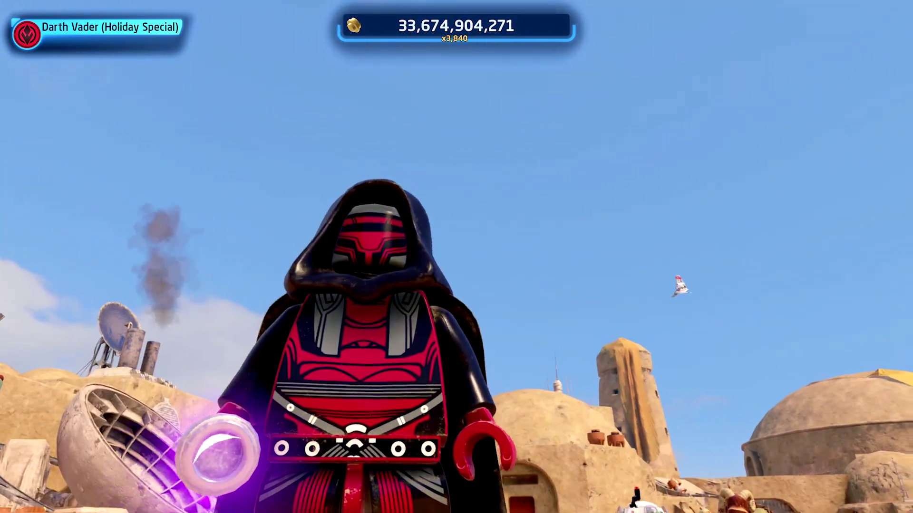
{"action": "key", "text": "w"}
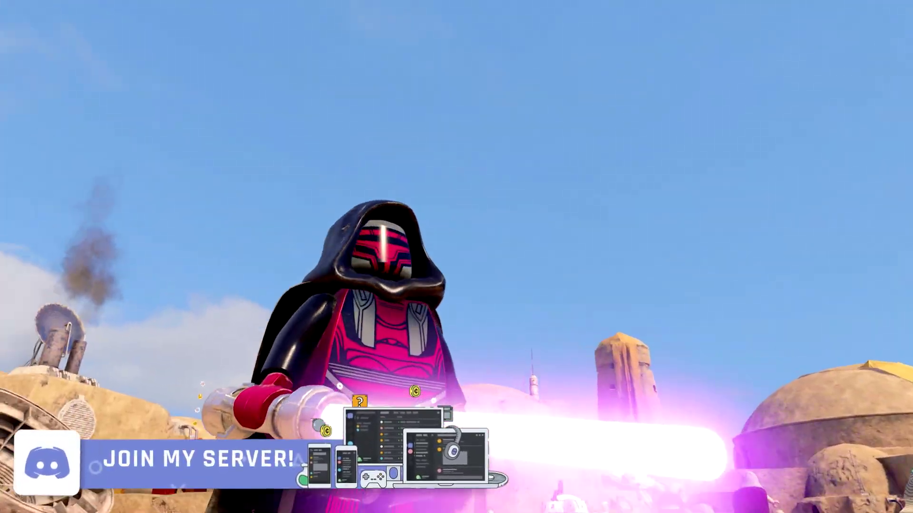